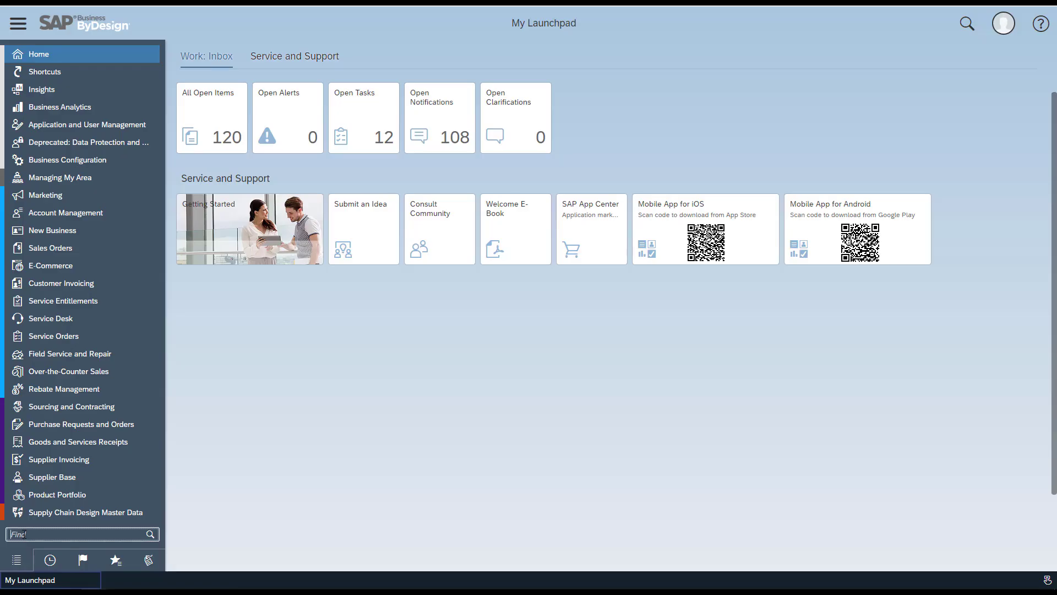
# Step: From the Project Management projects list, start a new project of type Direct cost project
pyautogui.write('Project mana')
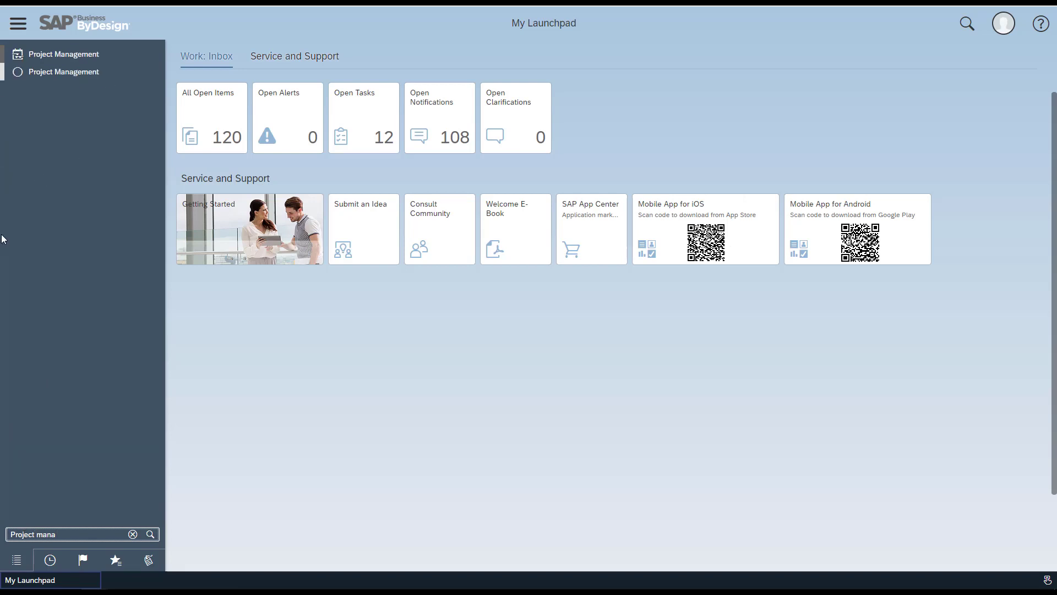
pyautogui.click(137, 55)
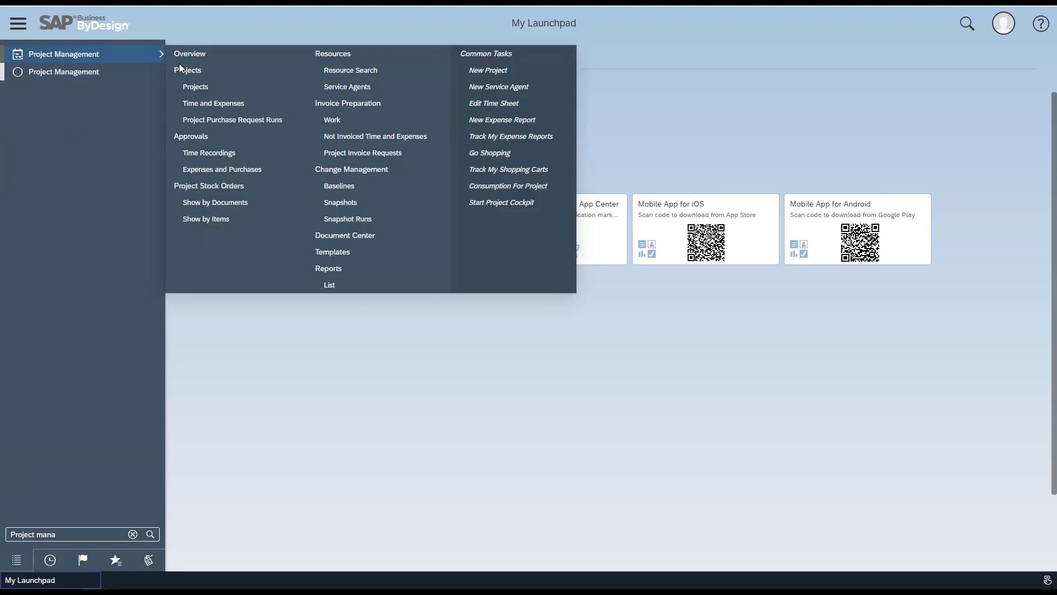
pyautogui.click(203, 87)
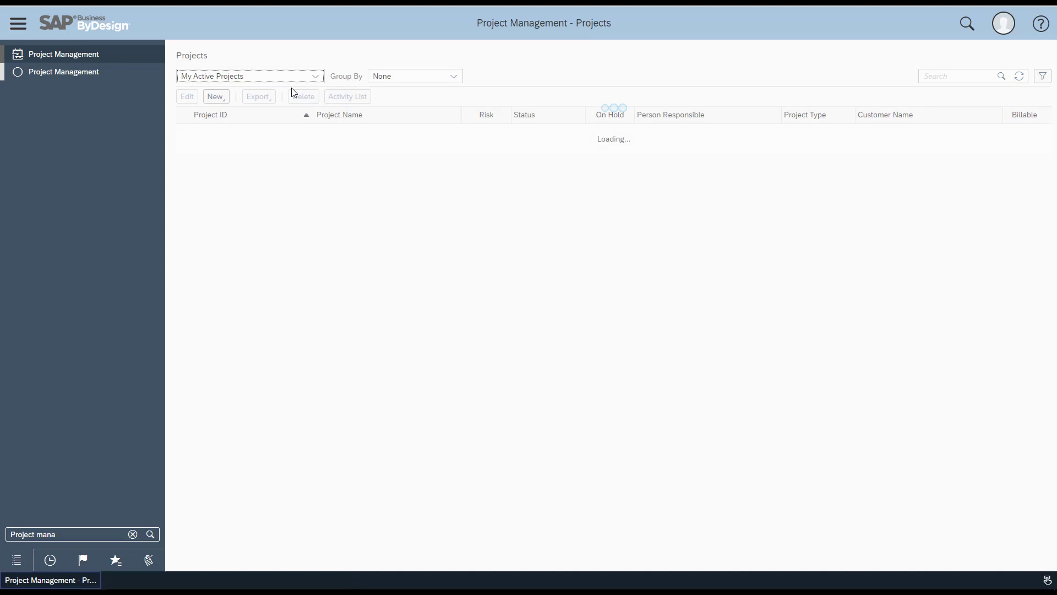
pyautogui.click(216, 98)
pyautogui.click(222, 116)
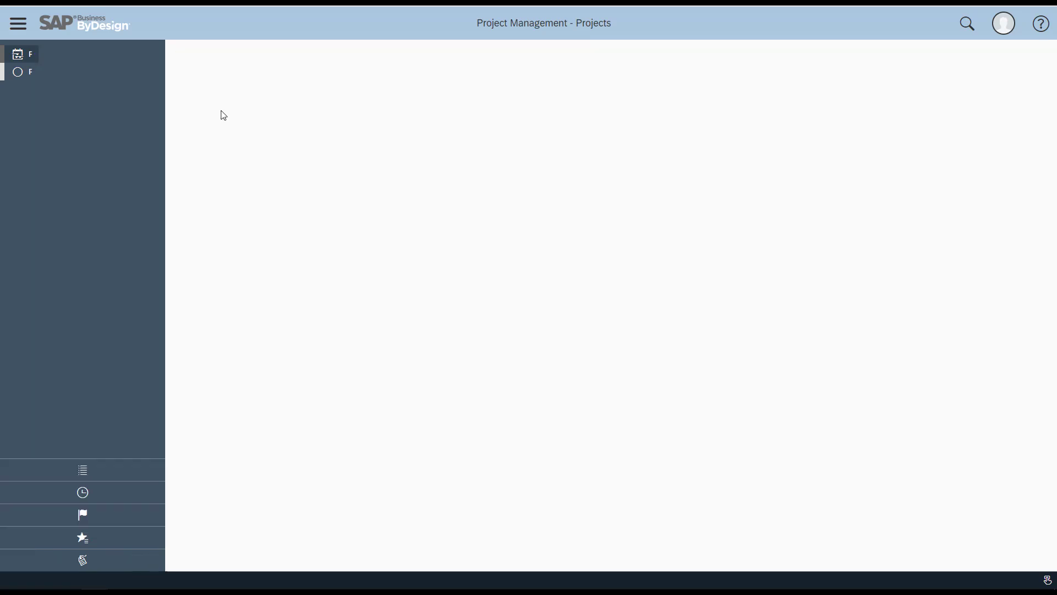
pyautogui.click(370, 145)
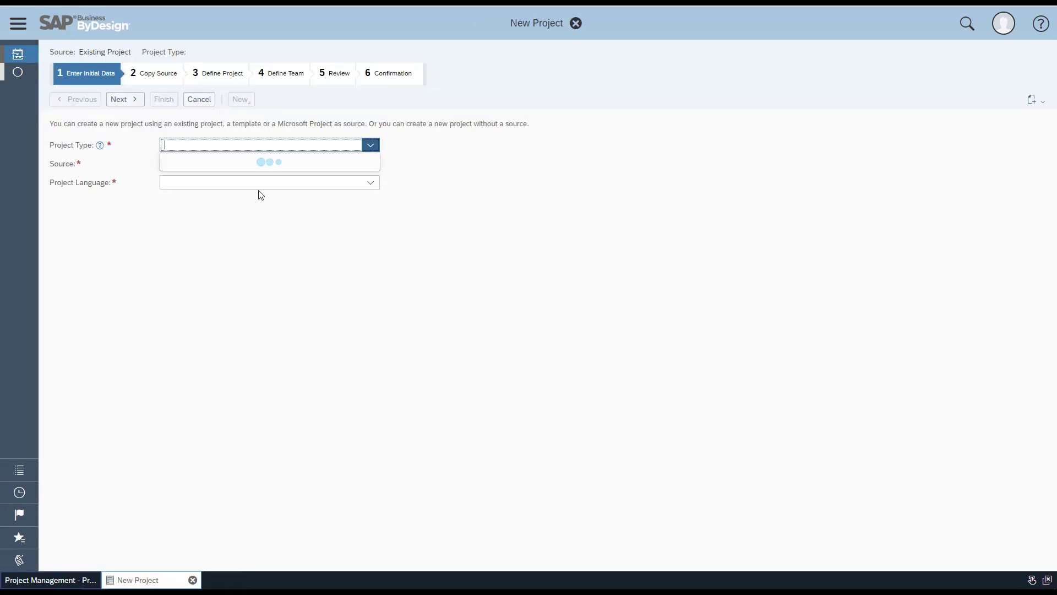
pyautogui.click(234, 216)
# Step: Copy it from source project DCP23 and advance the wizard to the review step
pyautogui.click(128, 97)
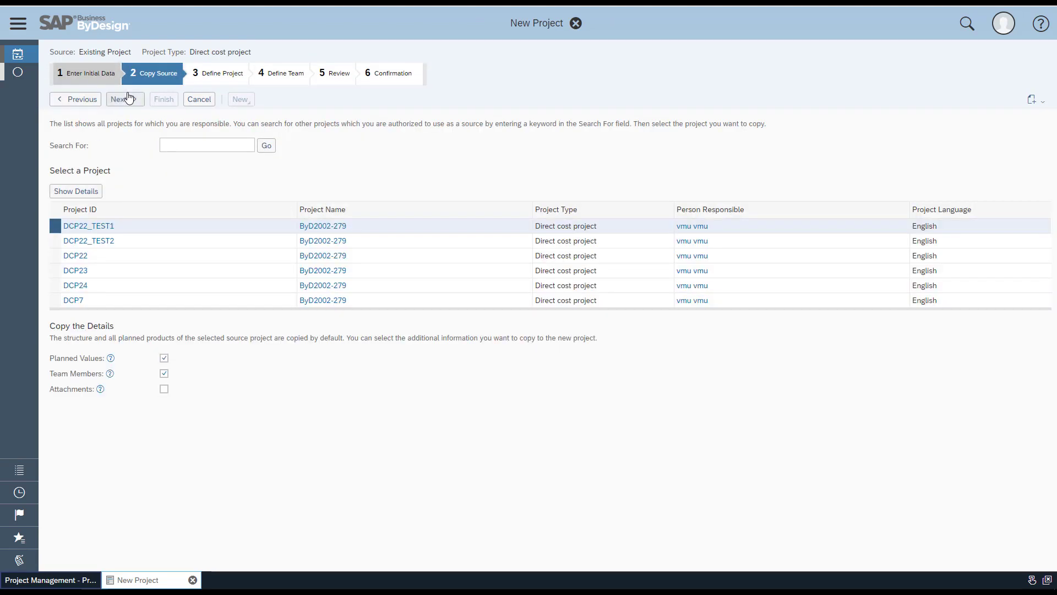
pyautogui.click(121, 270)
pyautogui.click(122, 100)
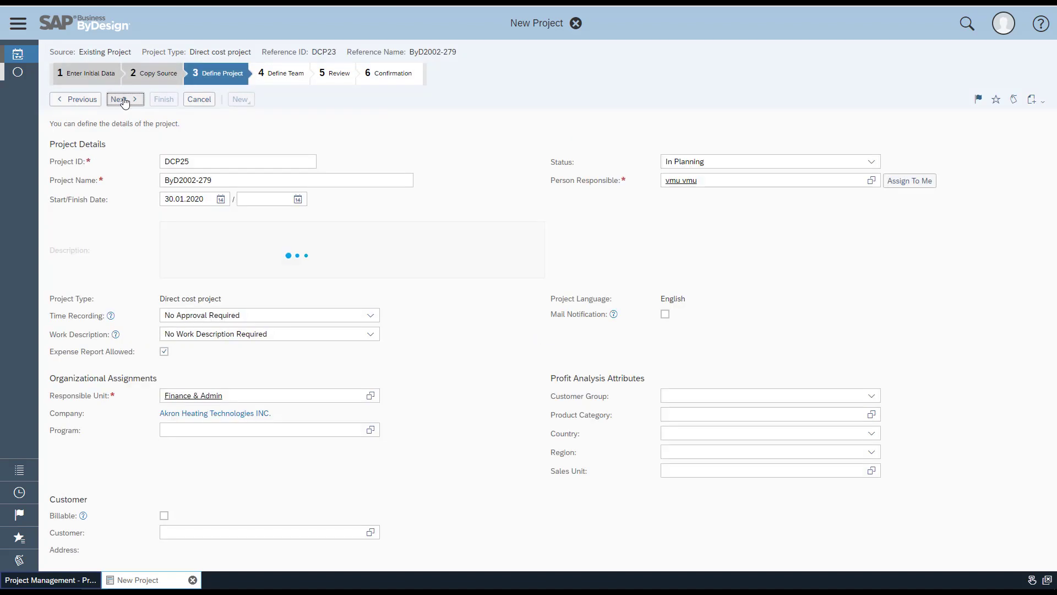
pyautogui.click(123, 101)
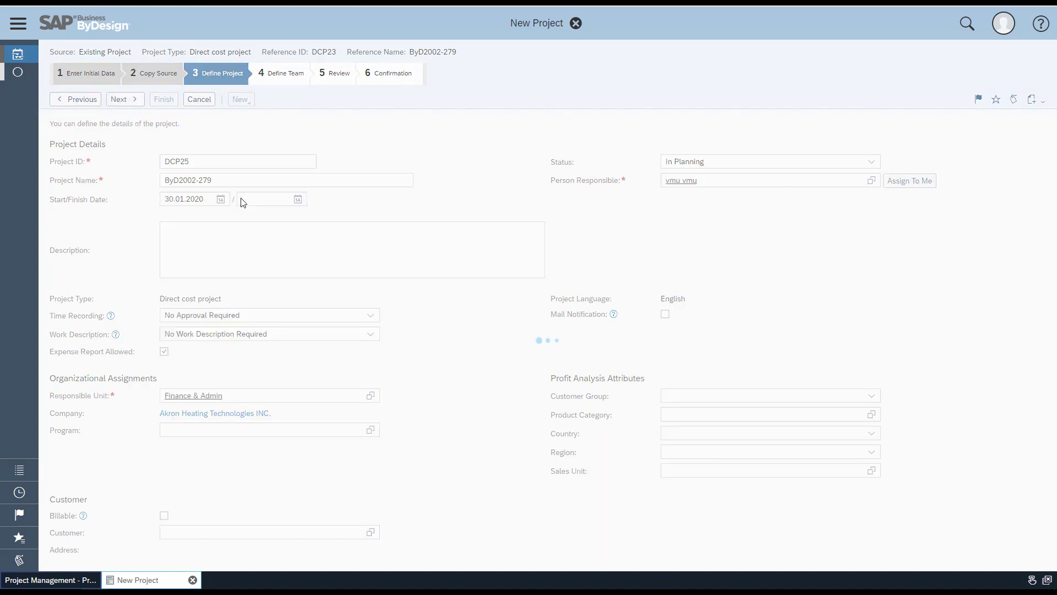
pyautogui.click(131, 100)
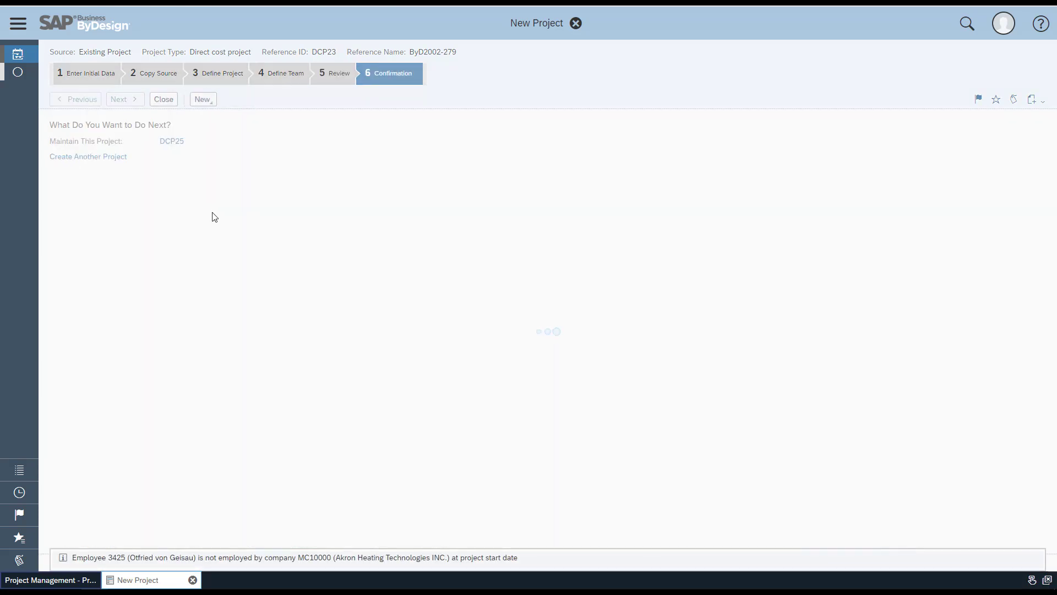
# Step: Open project DCP25 and set its status to Start and Release
pyautogui.click(171, 142)
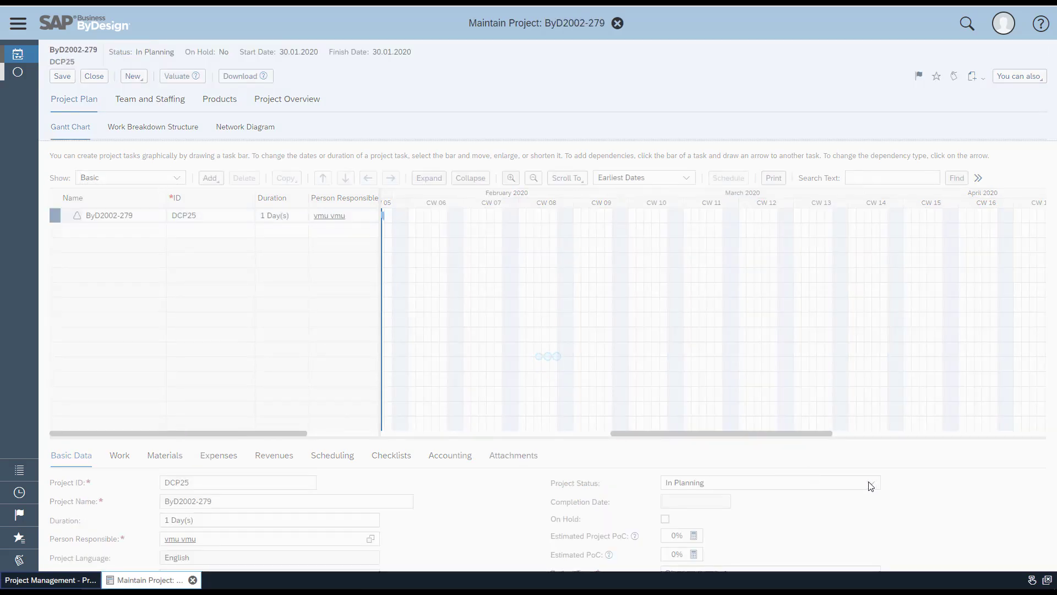
pyautogui.click(870, 483)
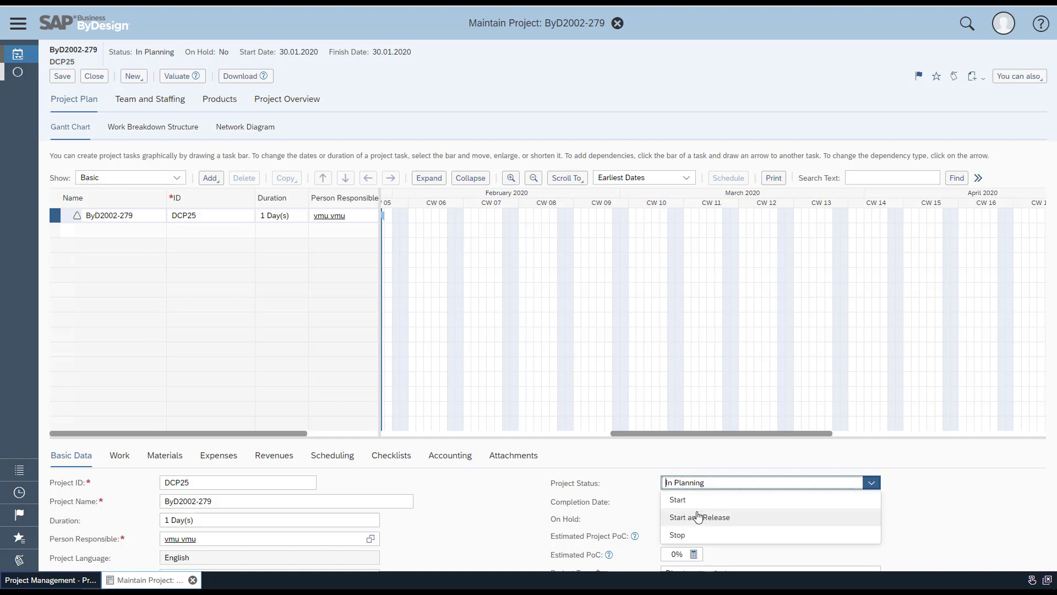
pyautogui.click(698, 516)
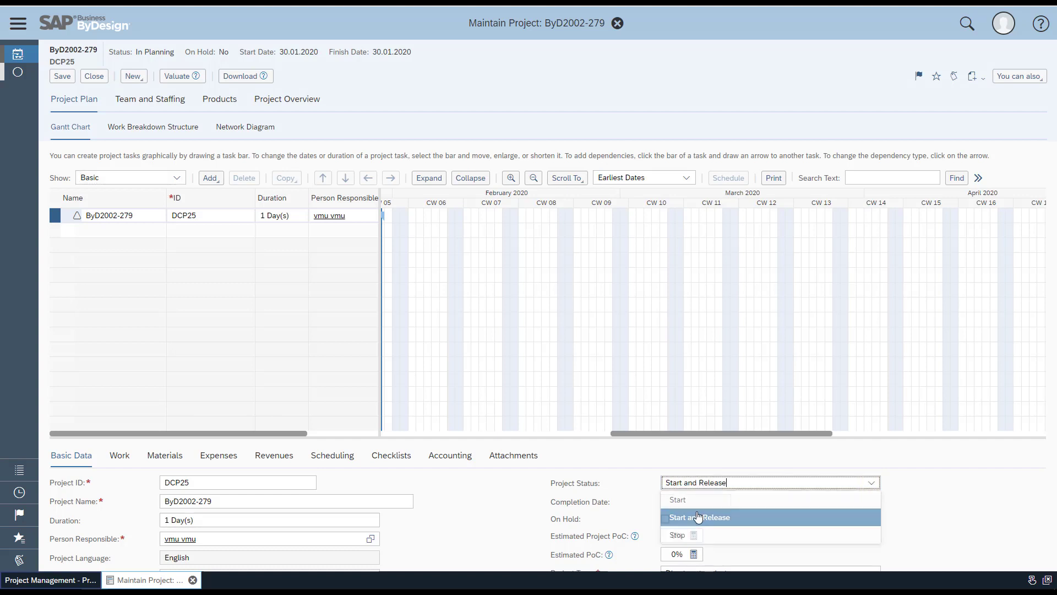
# Step: Check the planned material quantity of 10, then view the products overview
pyautogui.click(165, 455)
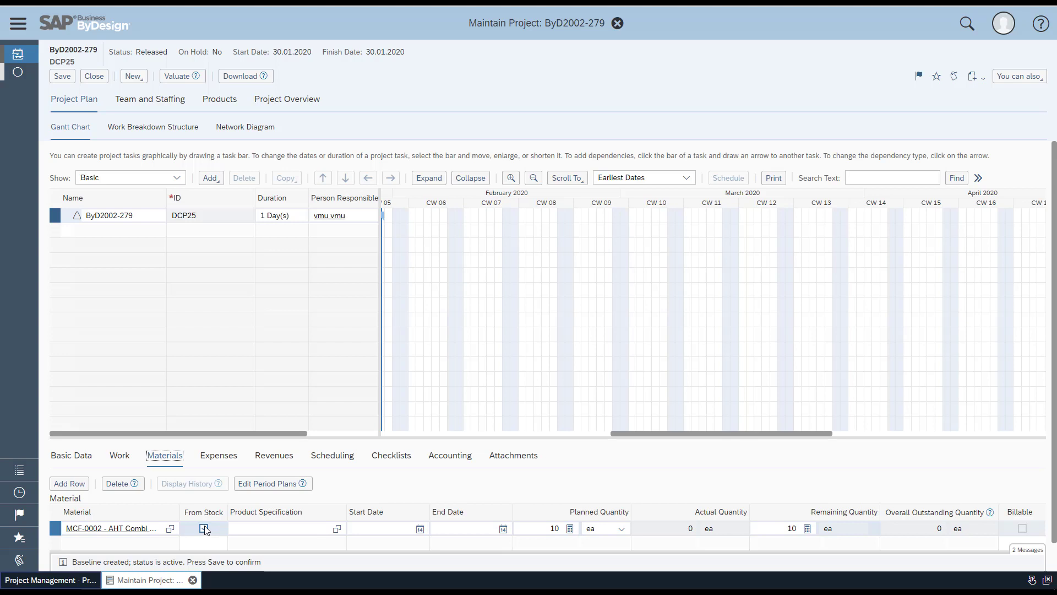
pyautogui.click(561, 528)
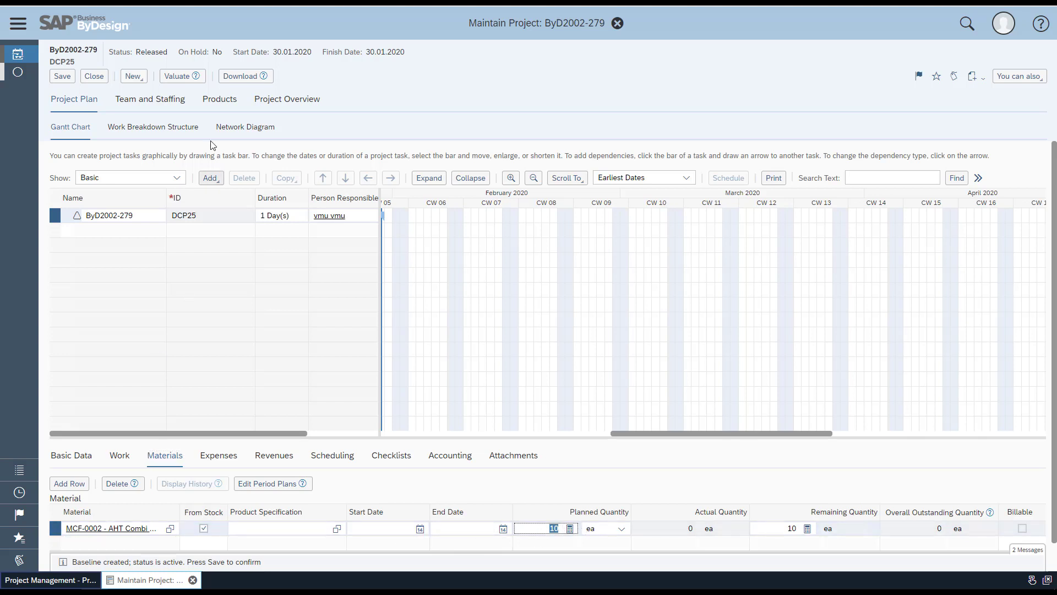
pyautogui.click(215, 103)
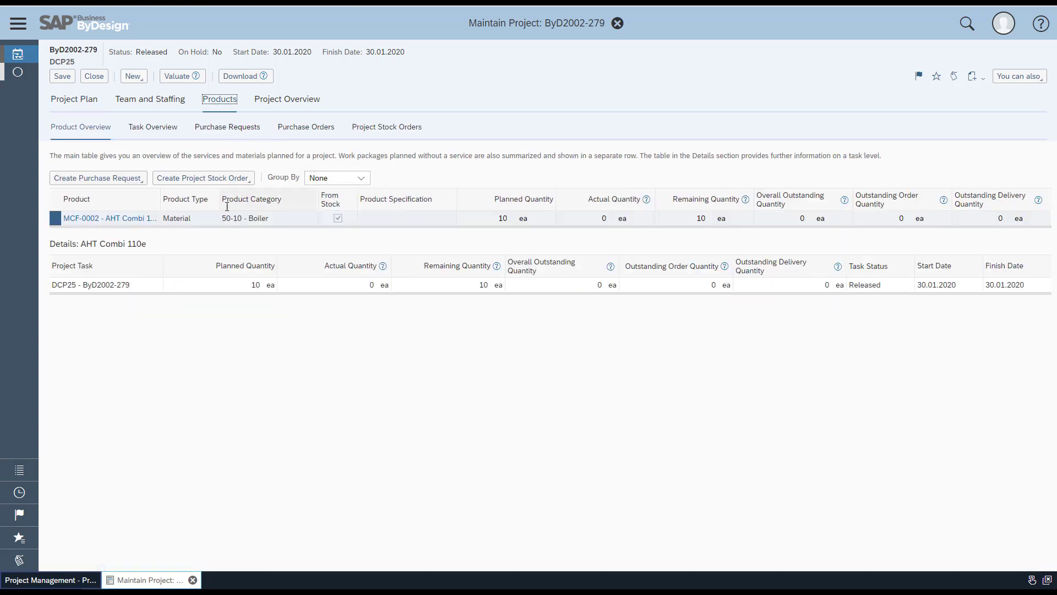
# Step: Create a project stock order for 10 ea of MCF-0002 shipping from AHT Kokomo
pyautogui.click(203, 178)
pyautogui.click(203, 198)
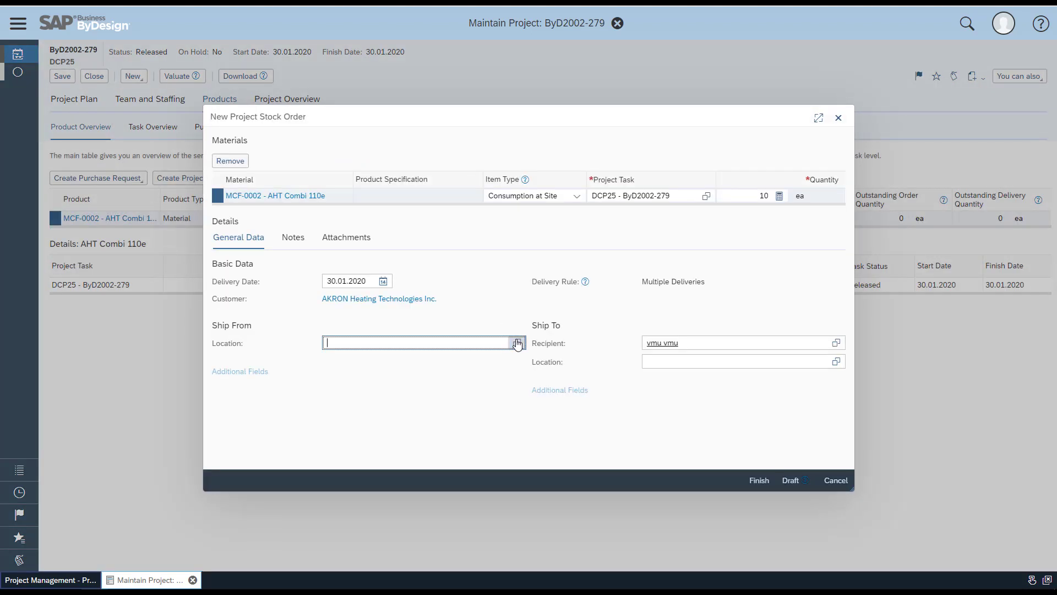
pyautogui.click(519, 342)
pyautogui.click(478, 242)
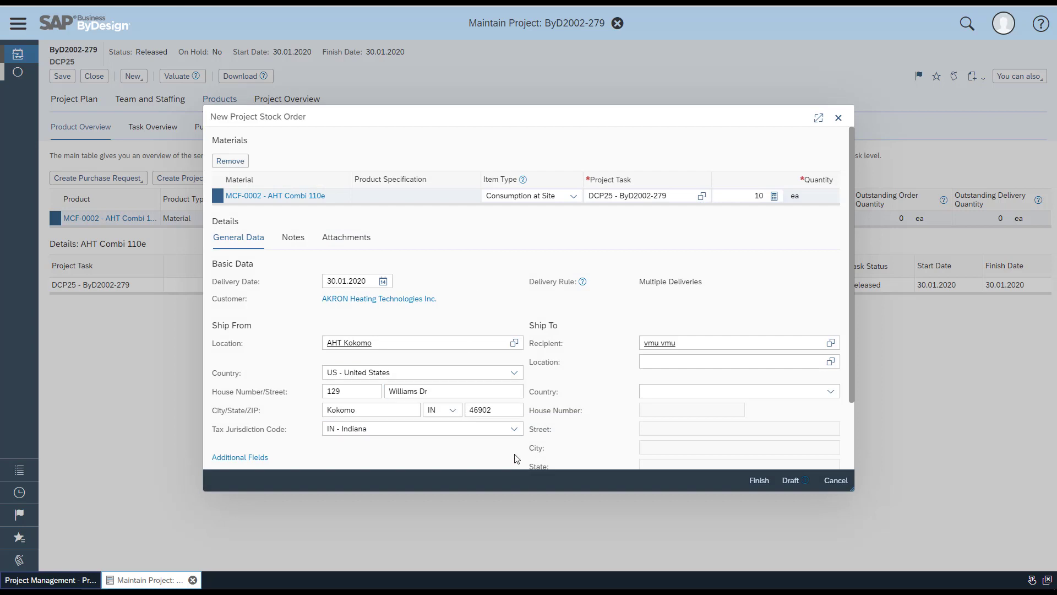
pyautogui.click(758, 481)
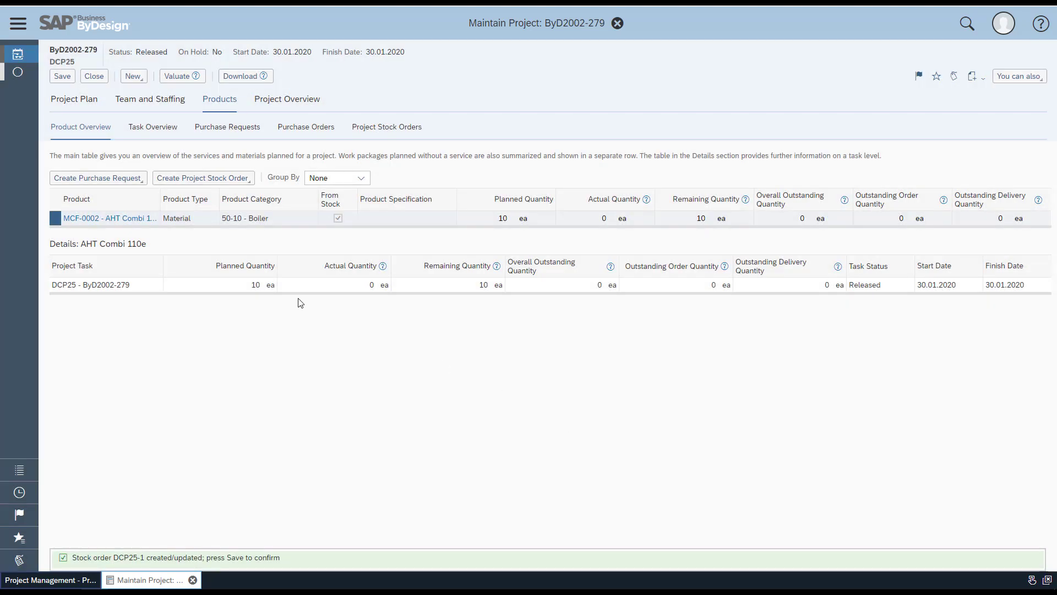
# Step: Save the project and select item 10 of stock order DCP25-1
pyautogui.click(62, 76)
pyautogui.click(386, 129)
pyautogui.click(67, 212)
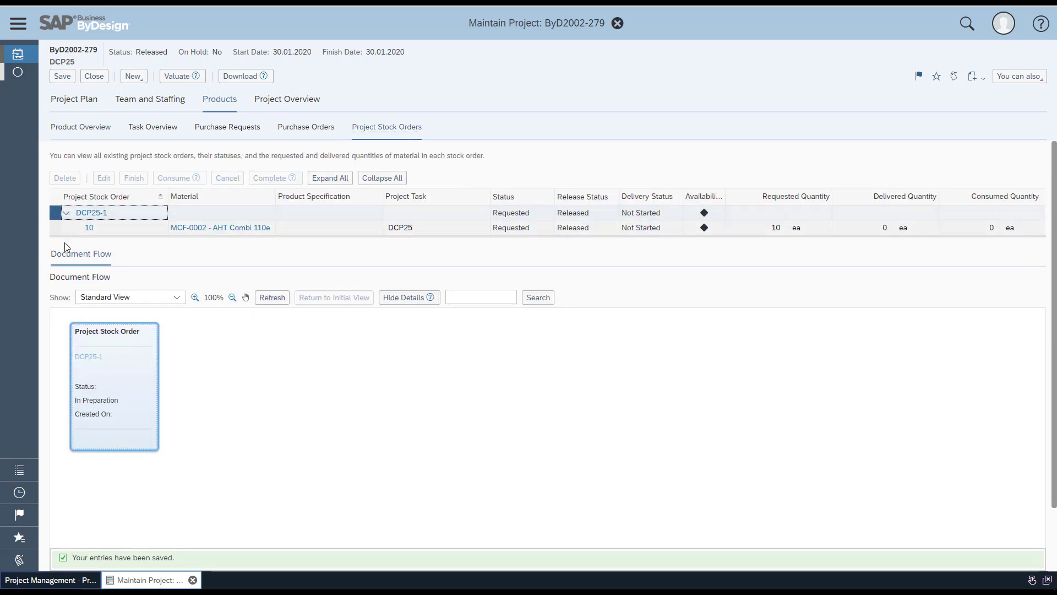
pyautogui.click(57, 230)
pyautogui.click(70, 254)
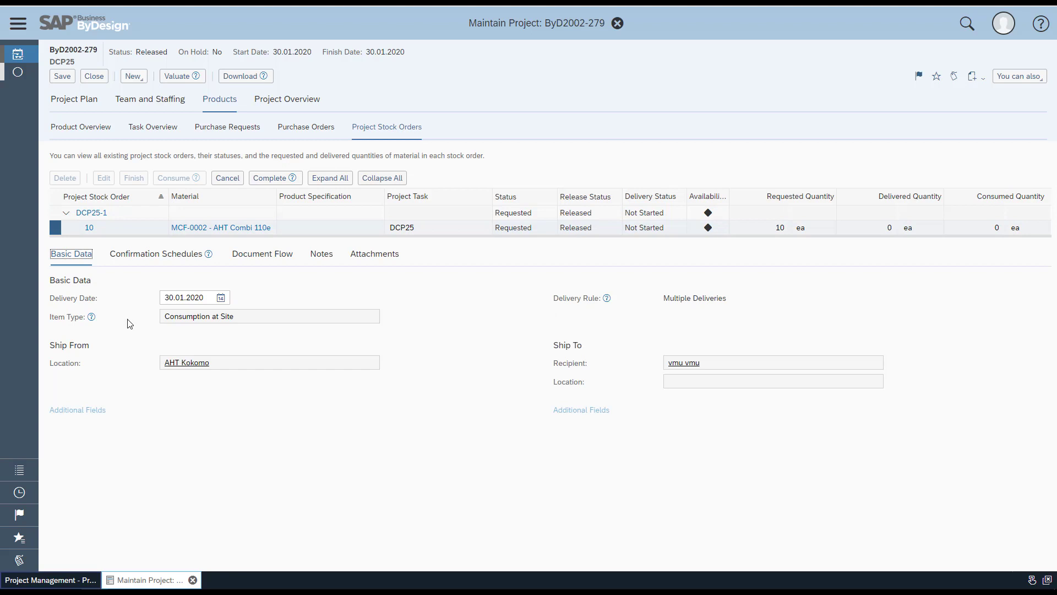
# Step: Change item 10's delivery date to 02.02.2020, save, and close the project
pyautogui.click(173, 296)
pyautogui.hotkey('ctrl', 'a')
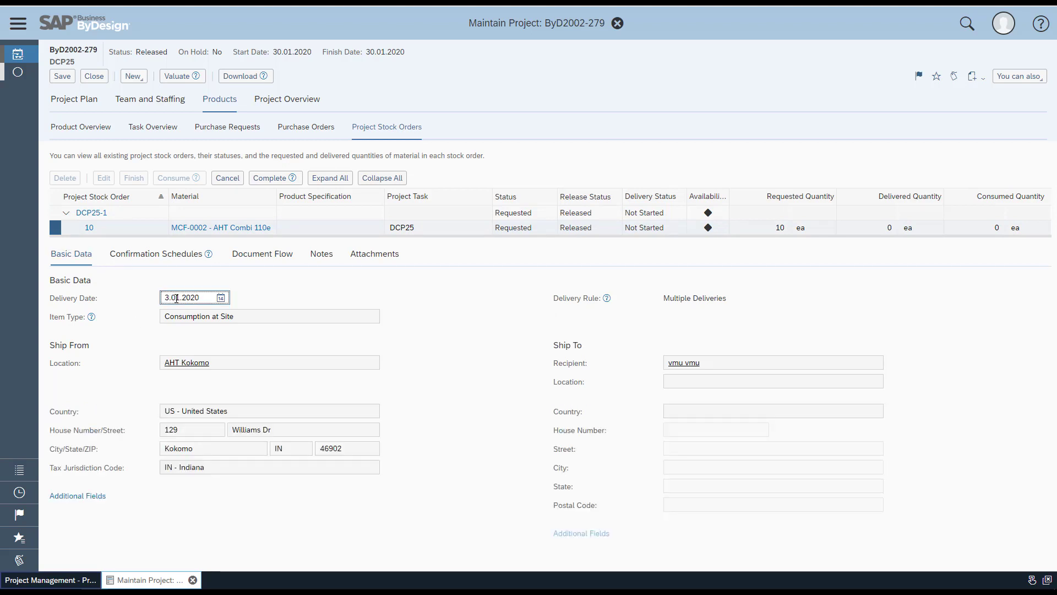
pyautogui.write('03.02.2020')
pyautogui.press('Return')
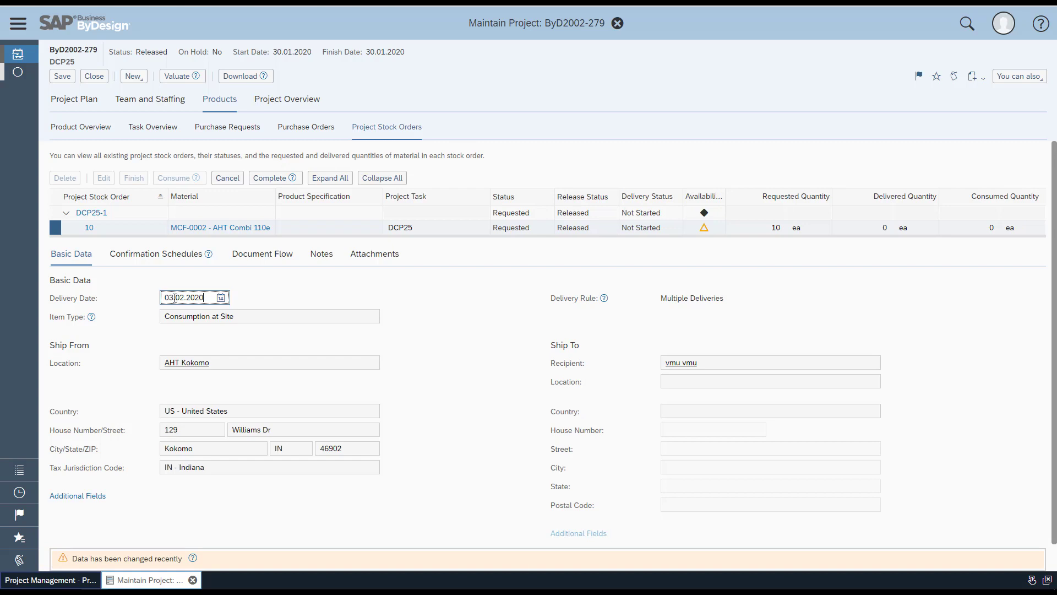
pyautogui.doubleClick(164, 296)
pyautogui.write('01')
pyautogui.press('Return')
pyautogui.doubleClick(163, 296)
pyautogui.write('02')
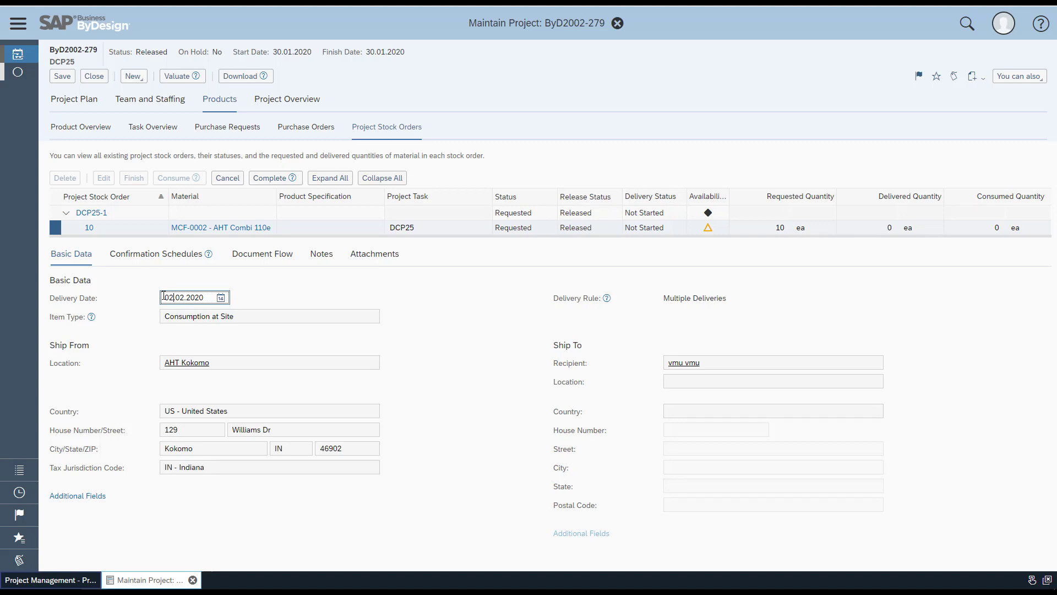
pyautogui.click(62, 77)
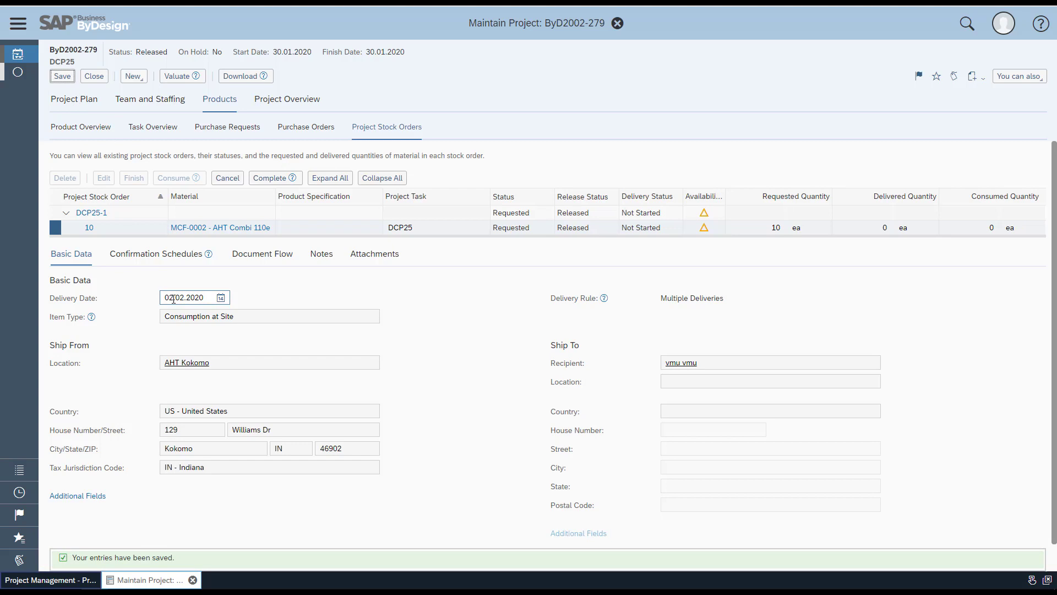
pyautogui.click(94, 76)
# Step: Search all project stock orders for DCP24* and open DCP24-1
pyautogui.click(65, 54)
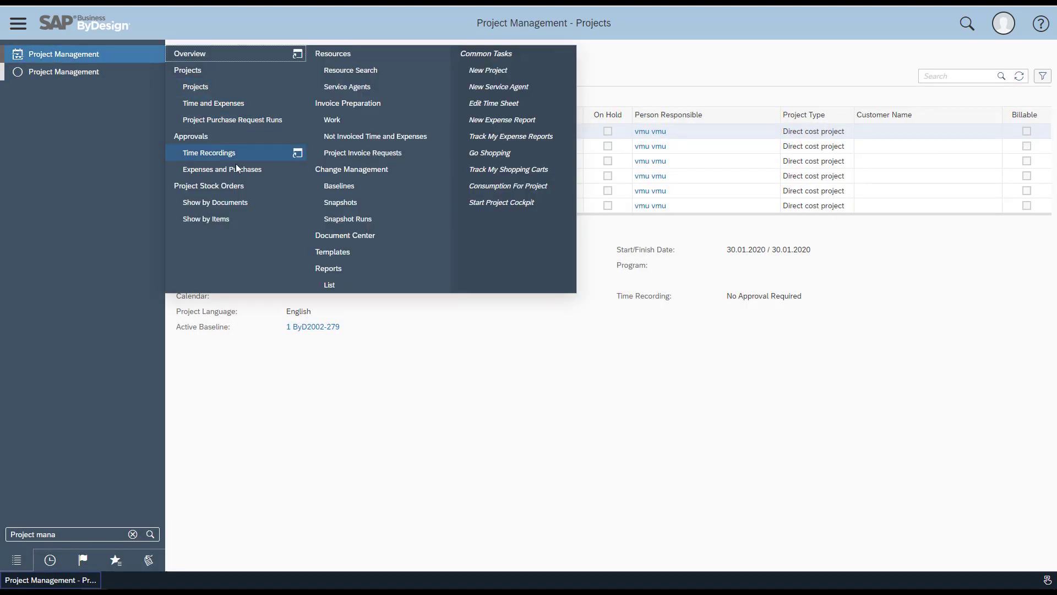
pyautogui.click(236, 186)
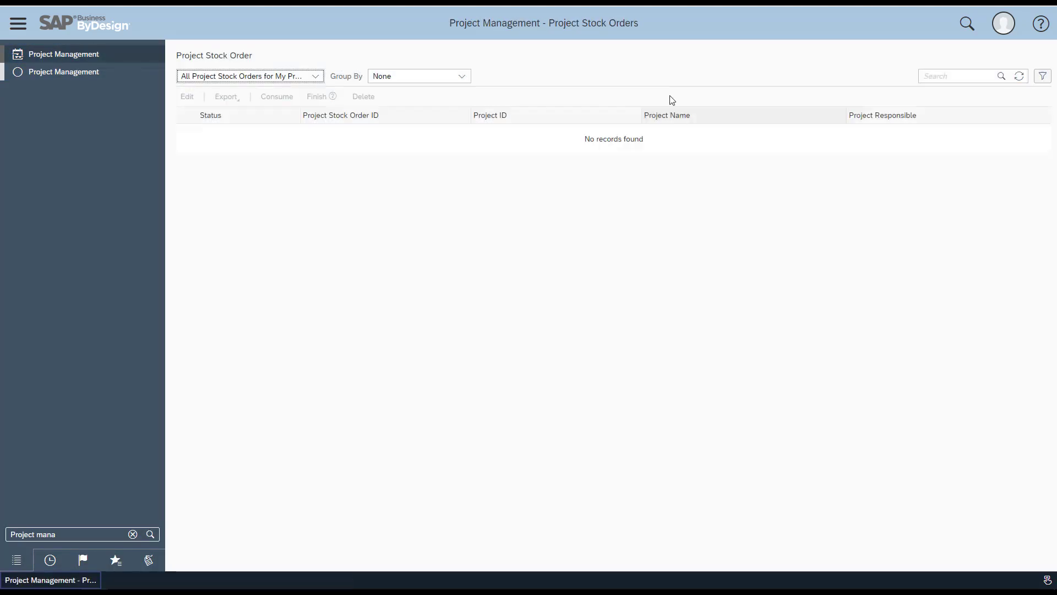
pyautogui.click(315, 76)
pyautogui.click(281, 92)
pyautogui.click(938, 75)
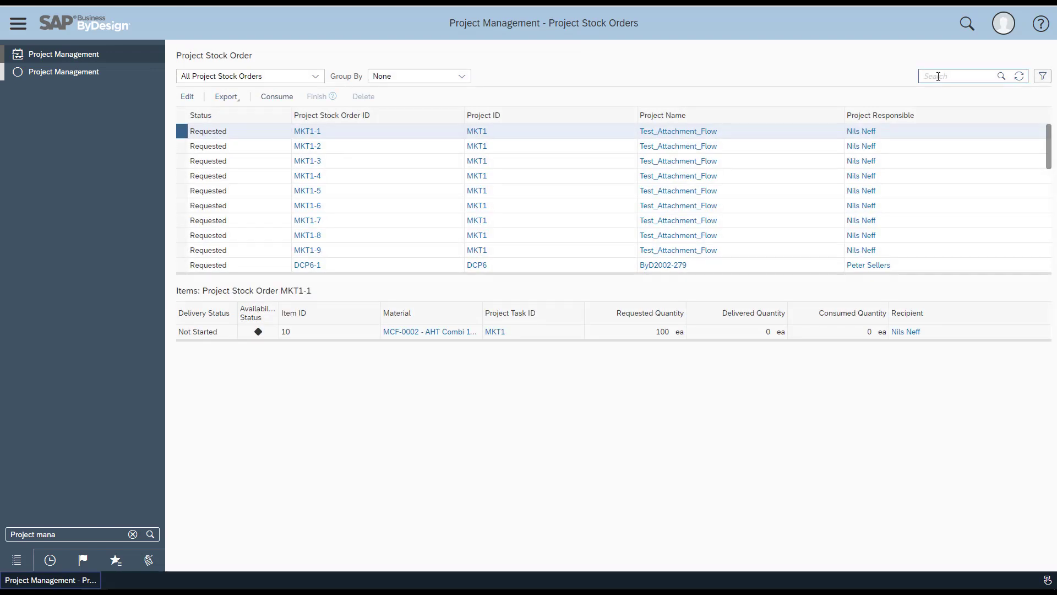
pyautogui.write('DCP24*')
pyautogui.press('Return')
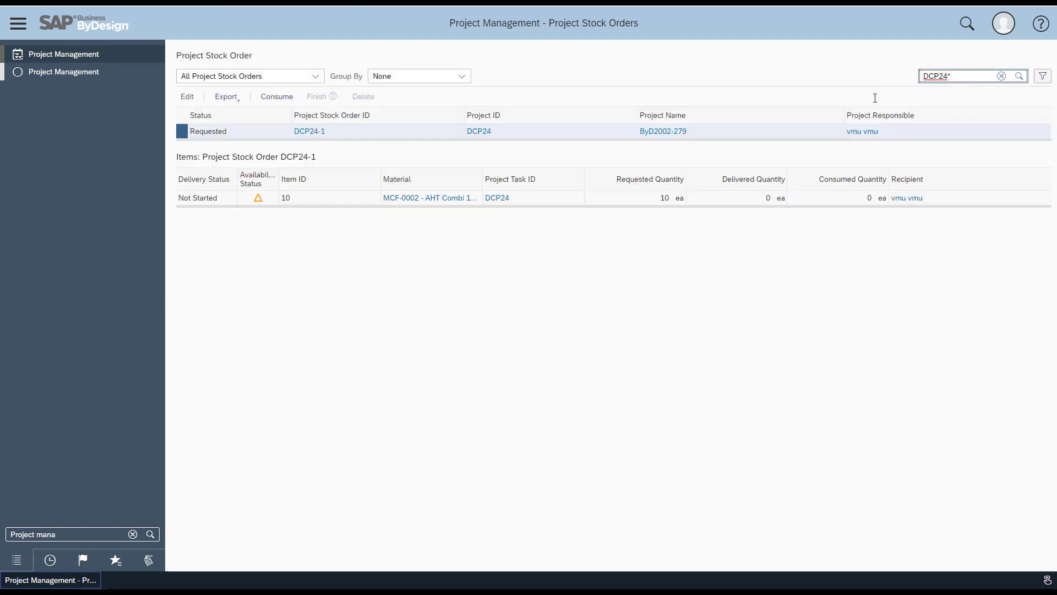
pyautogui.click(195, 97)
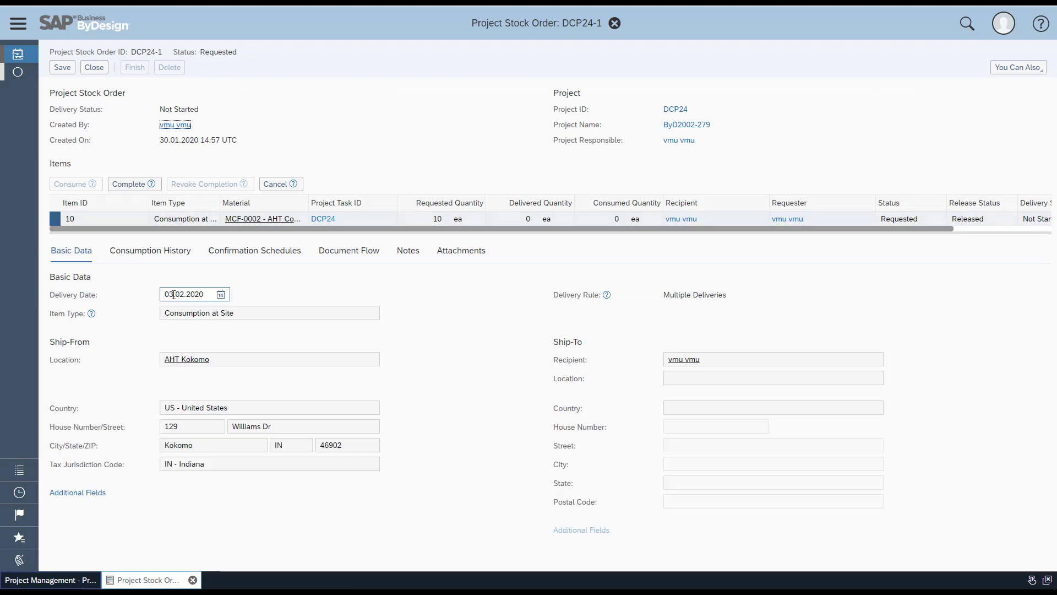
# Step: Change DCP24-1's delivery date to 03.02.2020 and save it
pyautogui.click(178, 294)
pyautogui.write('2')
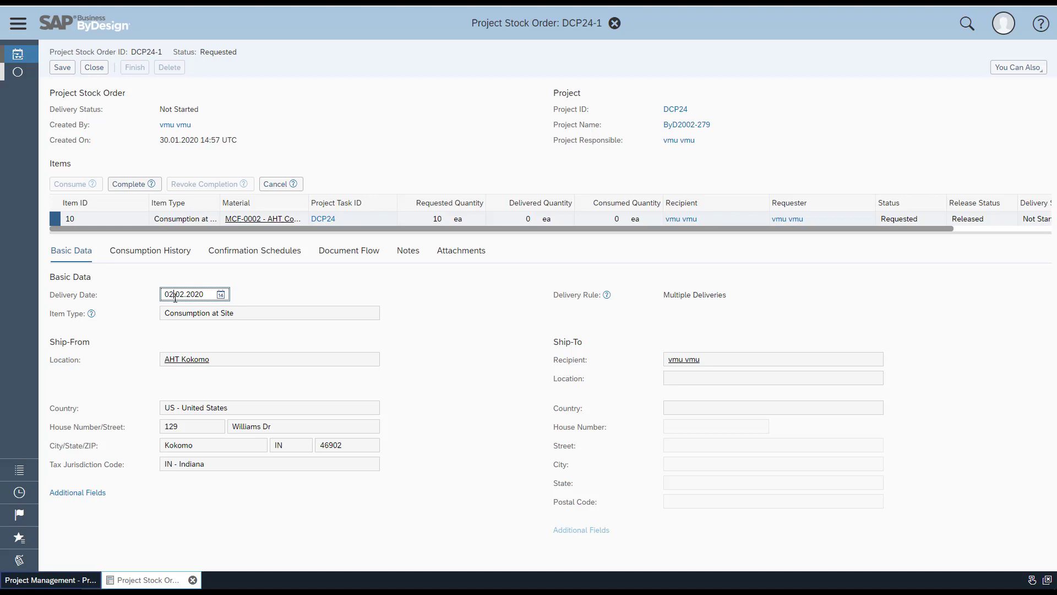
pyautogui.press('BackSpace')
pyautogui.write('3')
pyautogui.click(64, 67)
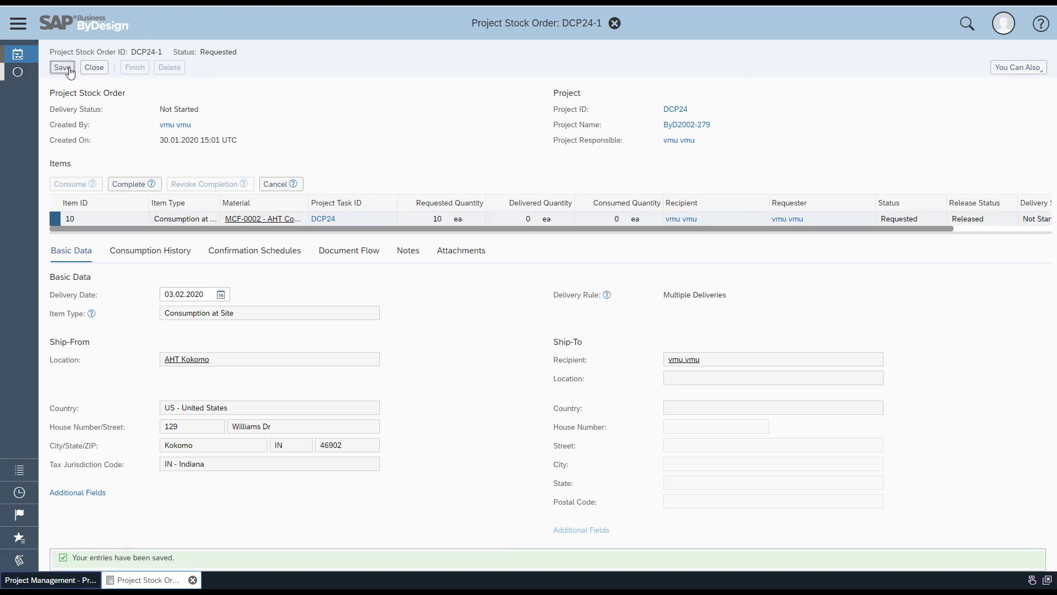
# Step: Close the stock order and open Customer Demand showing All Orders By Selection
pyautogui.click(94, 69)
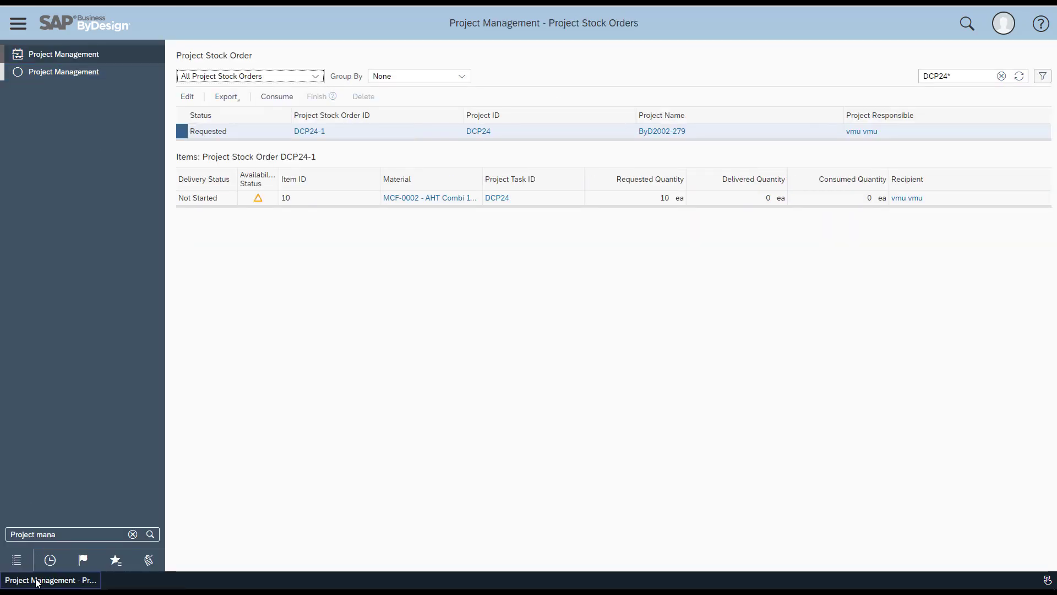
pyautogui.click(8, 534)
pyautogui.write('c')
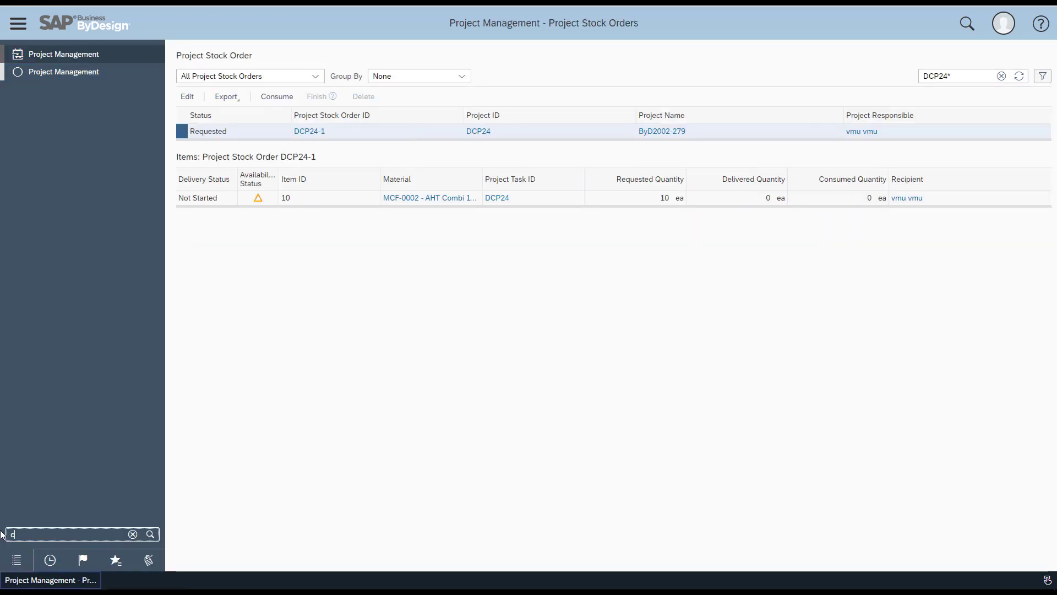
pyautogui.write('ustomer deman')
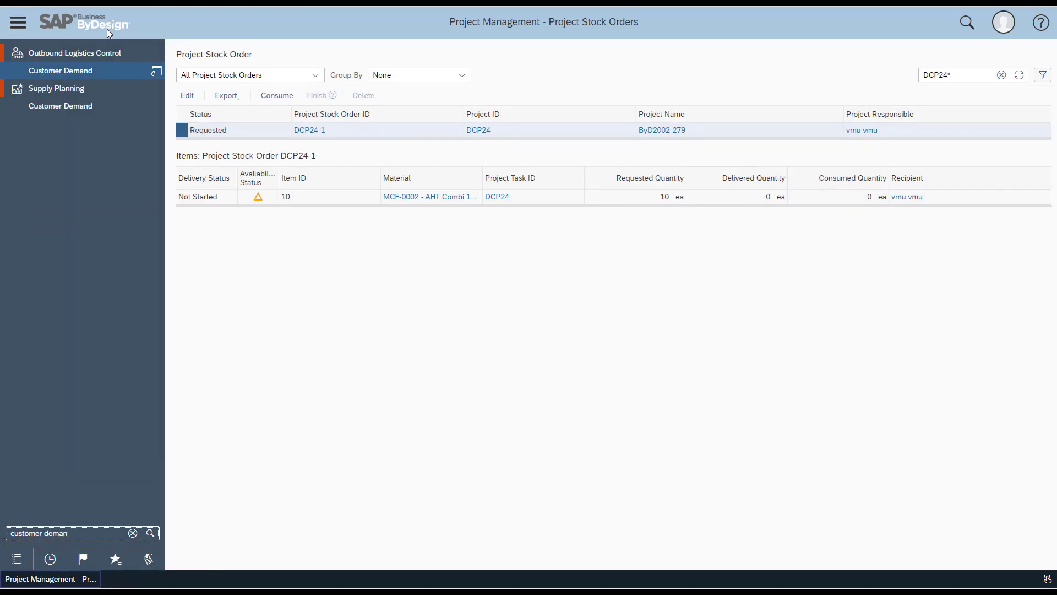
pyautogui.moveTo(104, 44)
pyautogui.click(198, 68)
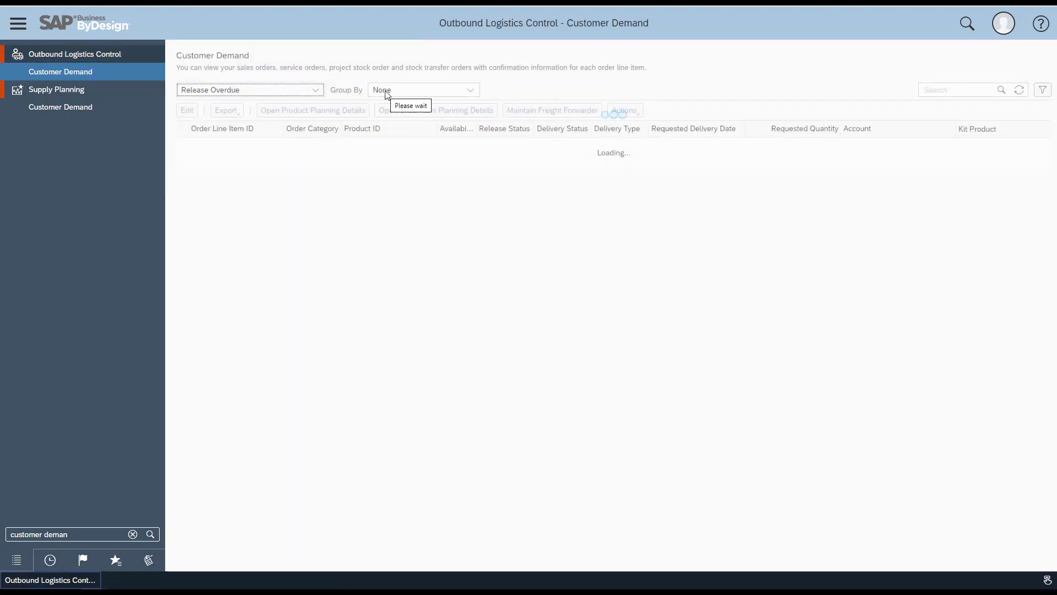
pyautogui.click(251, 91)
pyautogui.click(352, 265)
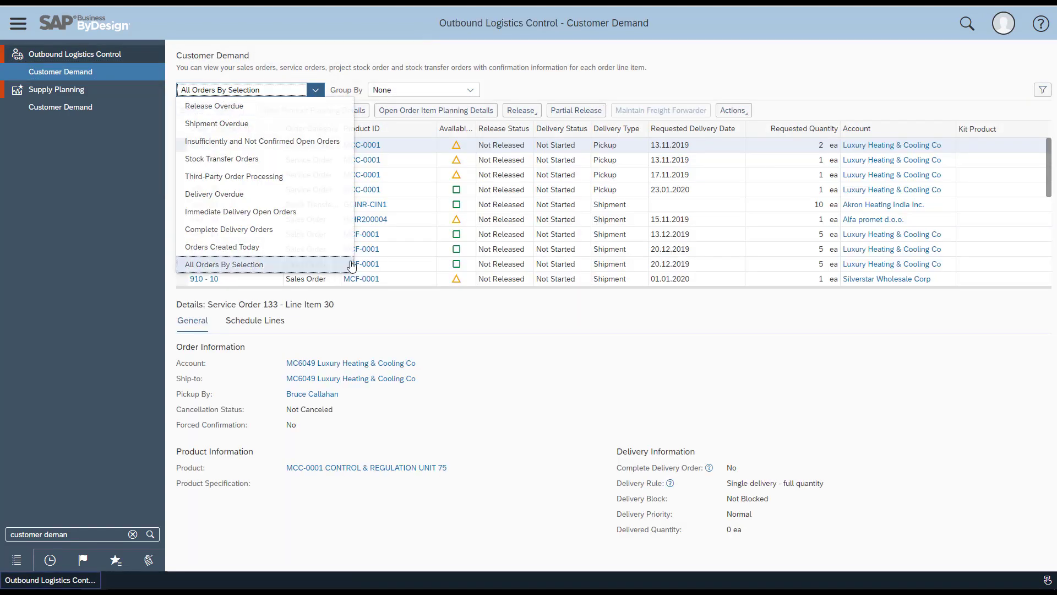
# Step: Search for DCP24* and release item 10's demand without a stock check
pyautogui.click(942, 90)
pyautogui.write('DCP248')
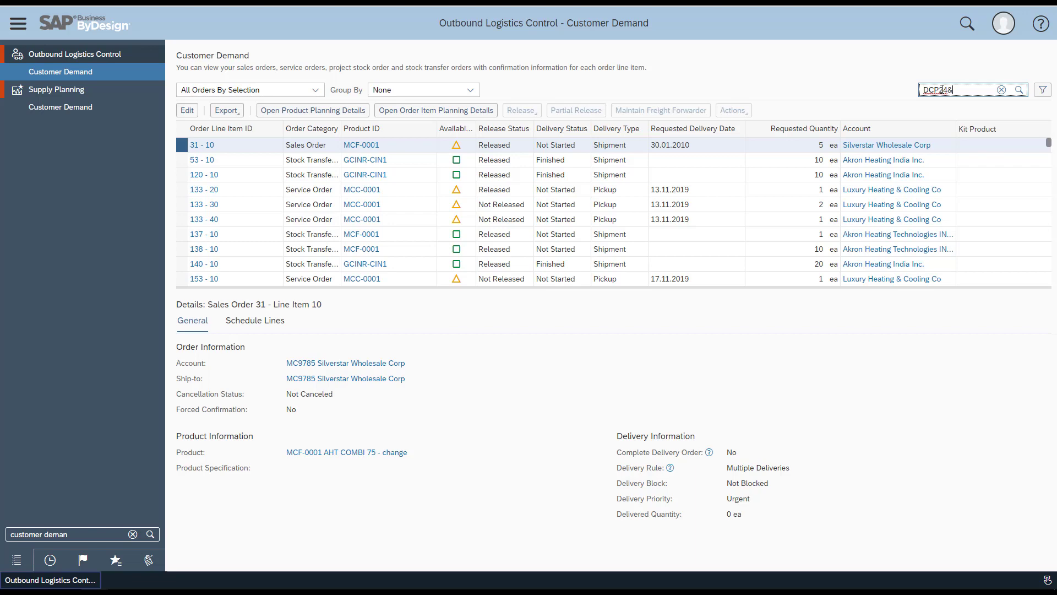
pyautogui.write('&')
pyautogui.press('BackSpace')
pyautogui.write('*')
pyautogui.click(1019, 90)
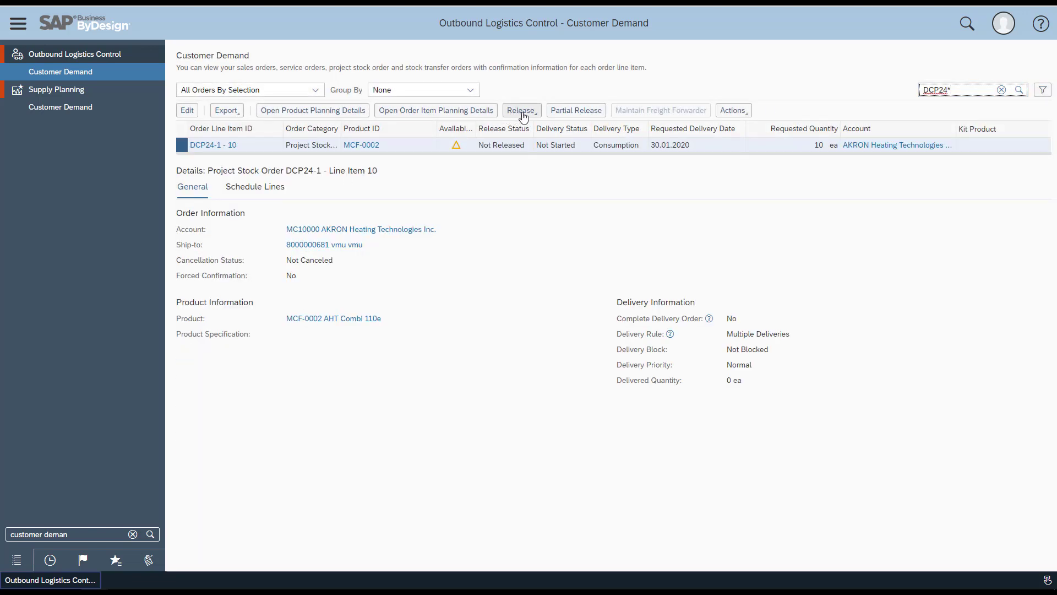
pyautogui.click(523, 117)
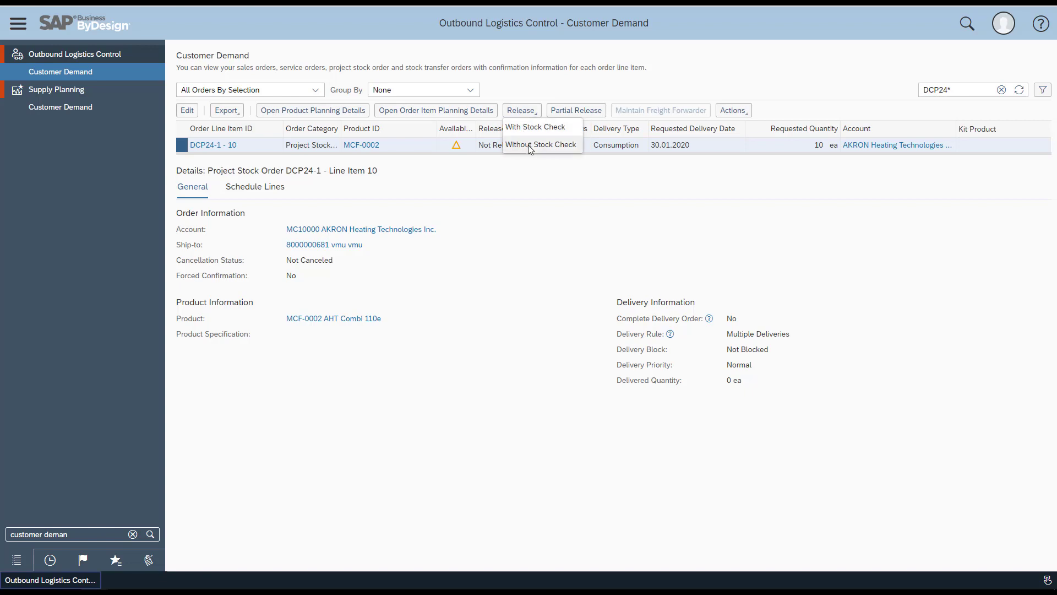
pyautogui.click(528, 143)
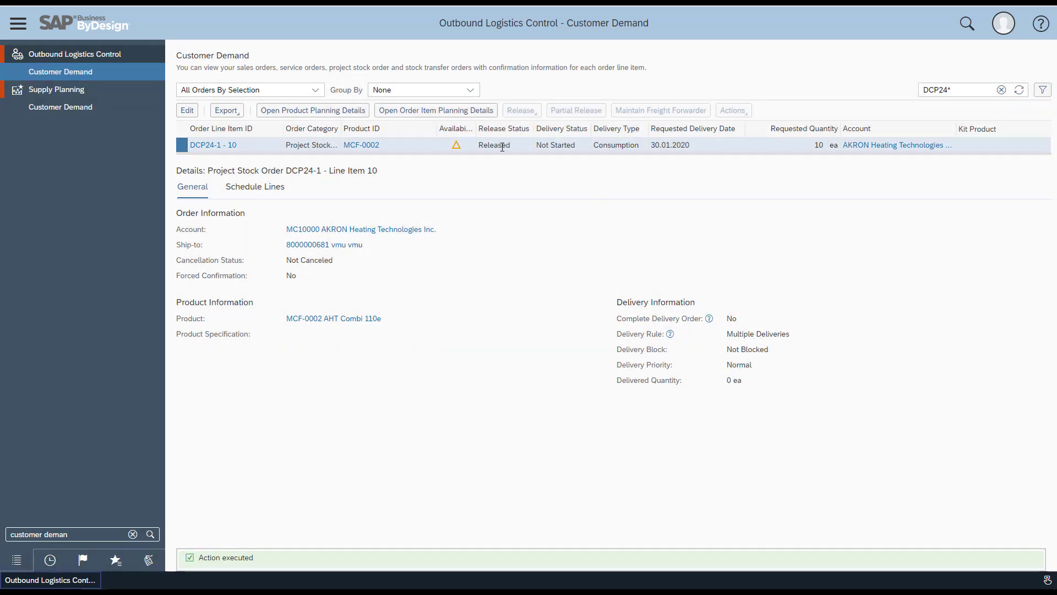
pyautogui.moveTo(515, 146); pyautogui.dragTo(467, 150)
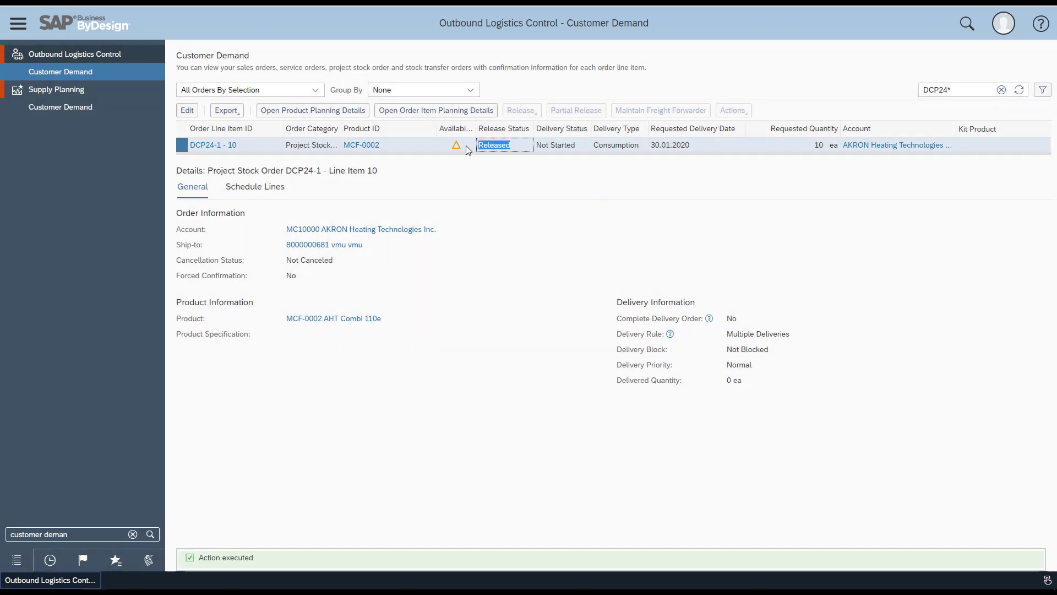
pyautogui.tripleClick(85, 535)
pyautogui.write('Pro')
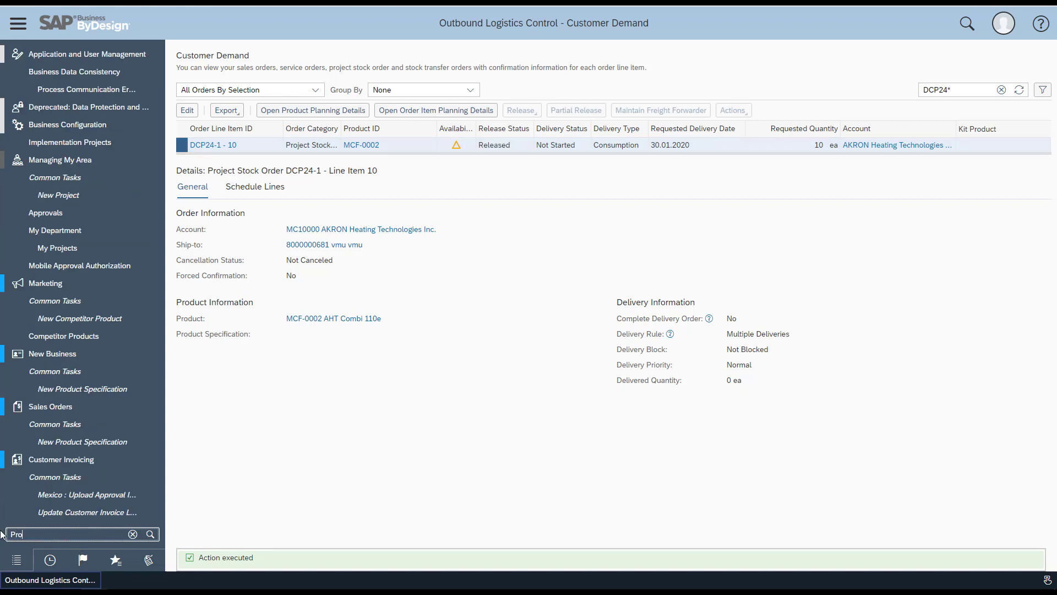
pyautogui.write('ject ma')
# Step: Search All Project Stock Orders for DCP24 and open DCP24-1 for editing
pyautogui.moveTo(138, 54)
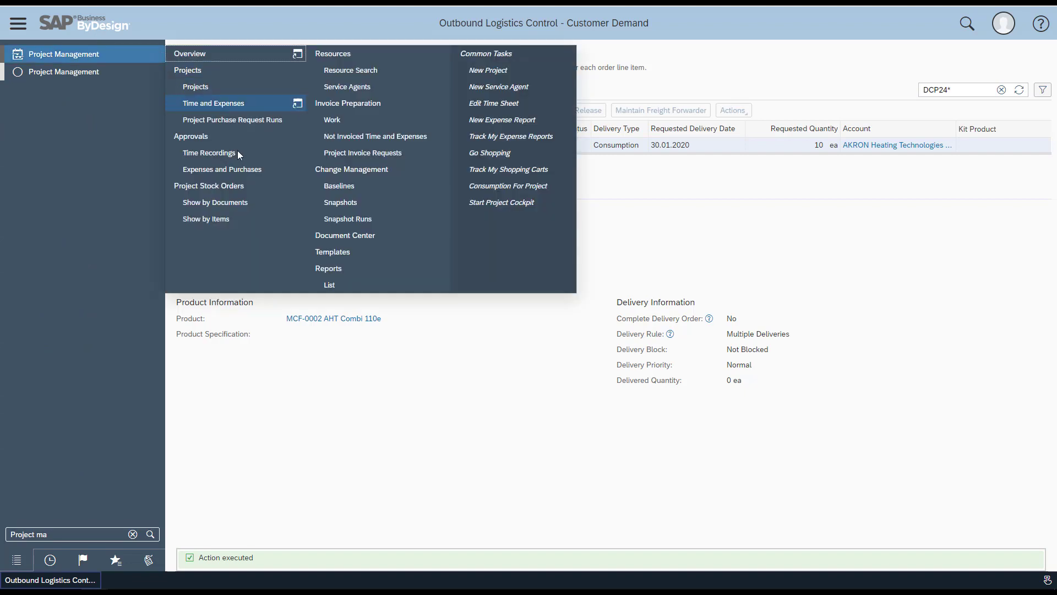
pyautogui.click(233, 186)
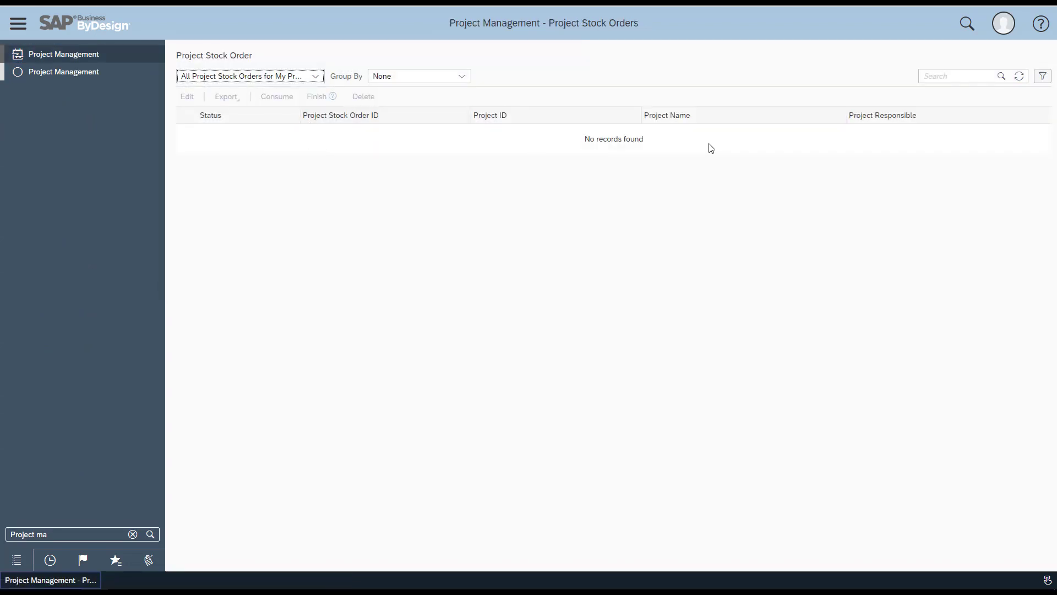
pyautogui.click(310, 78)
pyautogui.click(248, 94)
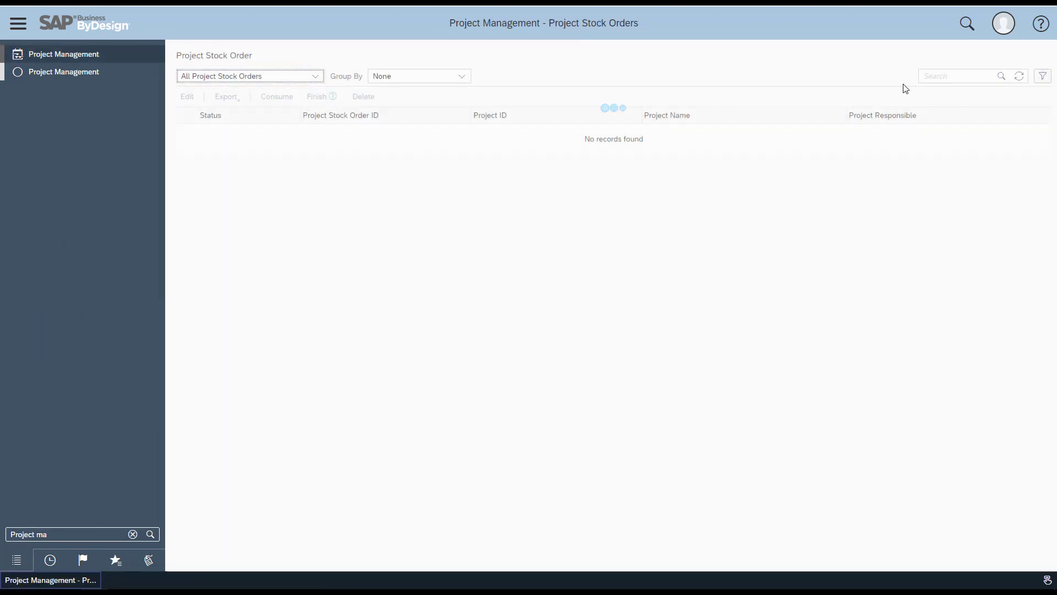
pyautogui.click(930, 77)
pyautogui.write('DCP24*')
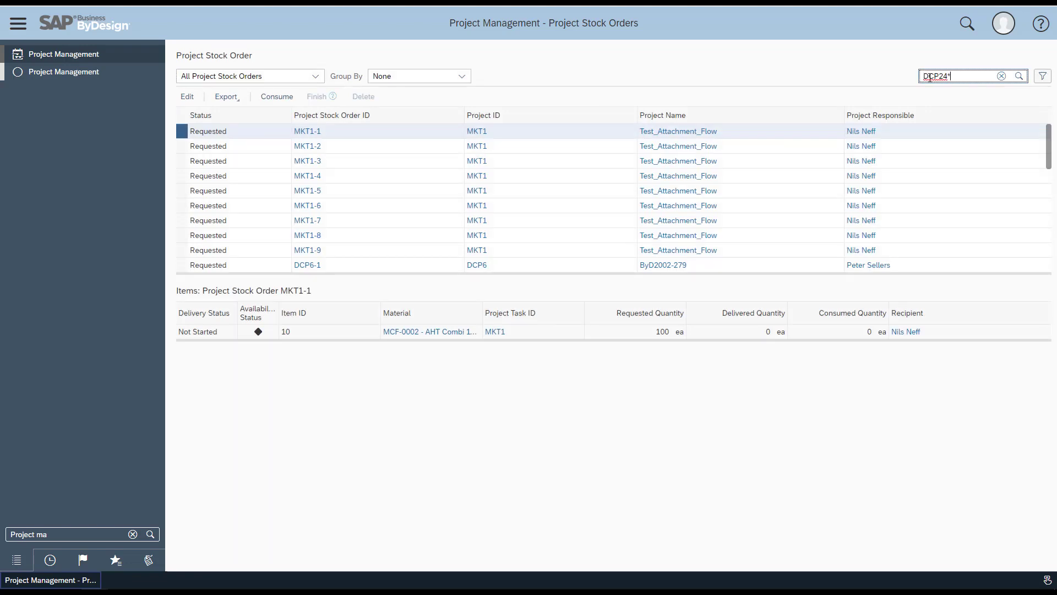
pyautogui.press('Return')
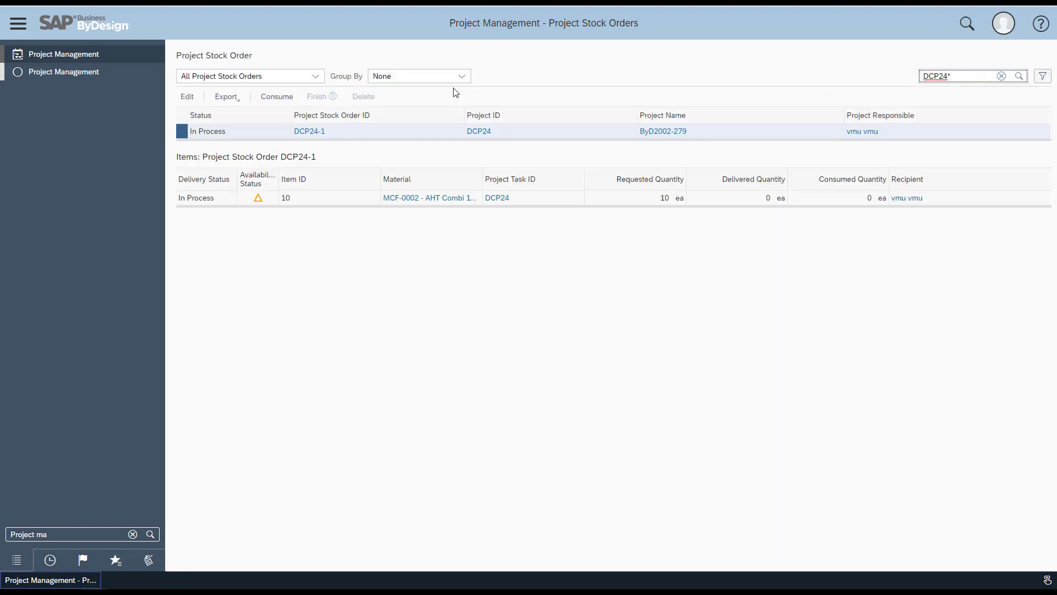
pyautogui.click(187, 96)
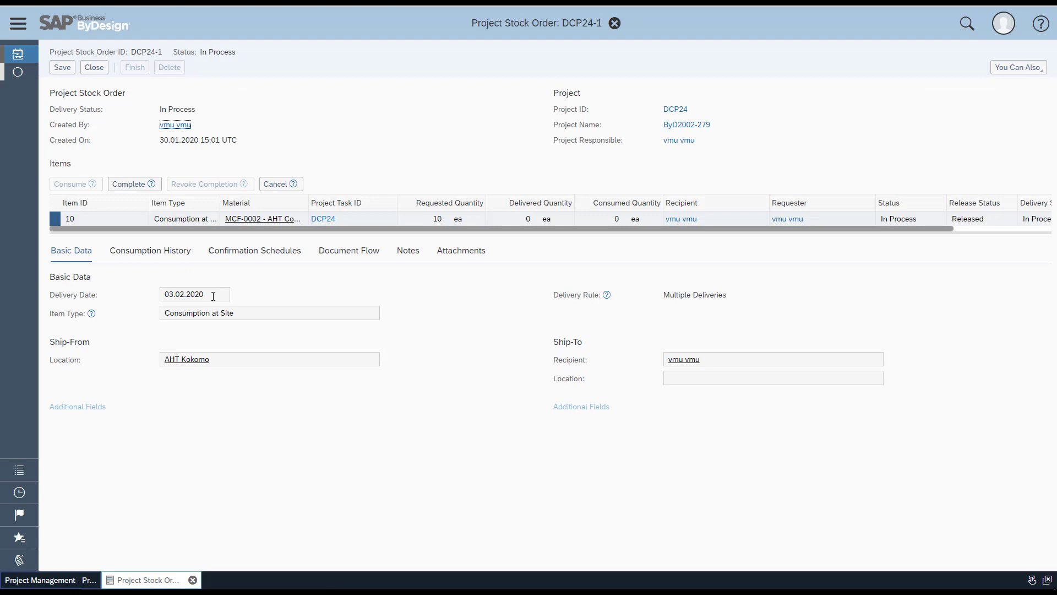
# Step: Try editing the delivery date to confirm it is read-only, then return to the list
pyautogui.click(213, 296)
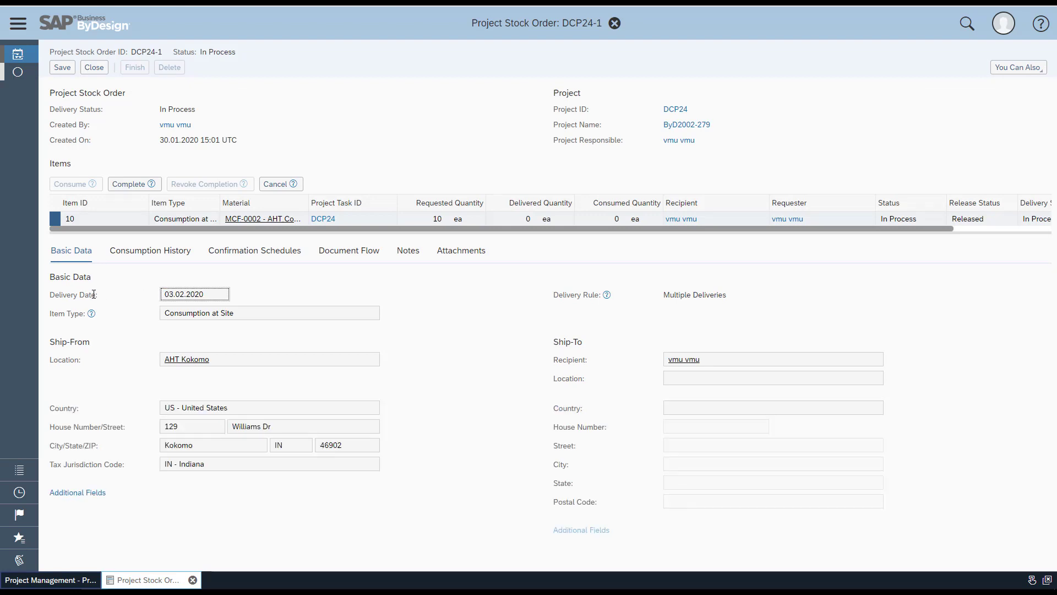
pyautogui.moveTo(93, 293)
pyautogui.mouseDown()
pyautogui.moveTo(66, 293)
pyautogui.moveTo(107, 296)
pyautogui.moveTo(91, 294)
pyautogui.mouseUp()
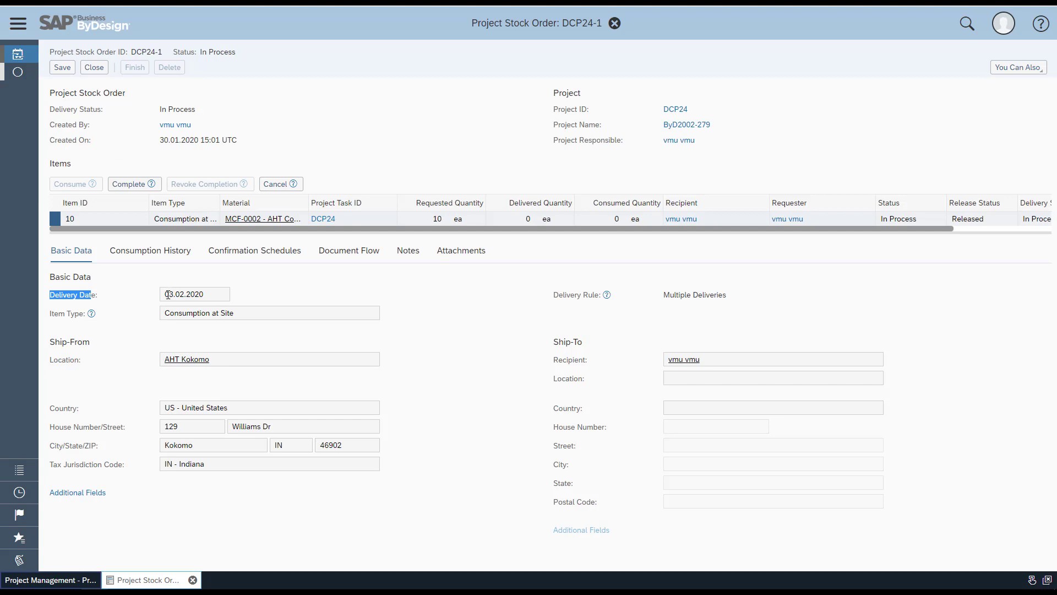
pyautogui.moveTo(168, 295); pyautogui.dragTo(269, 295)
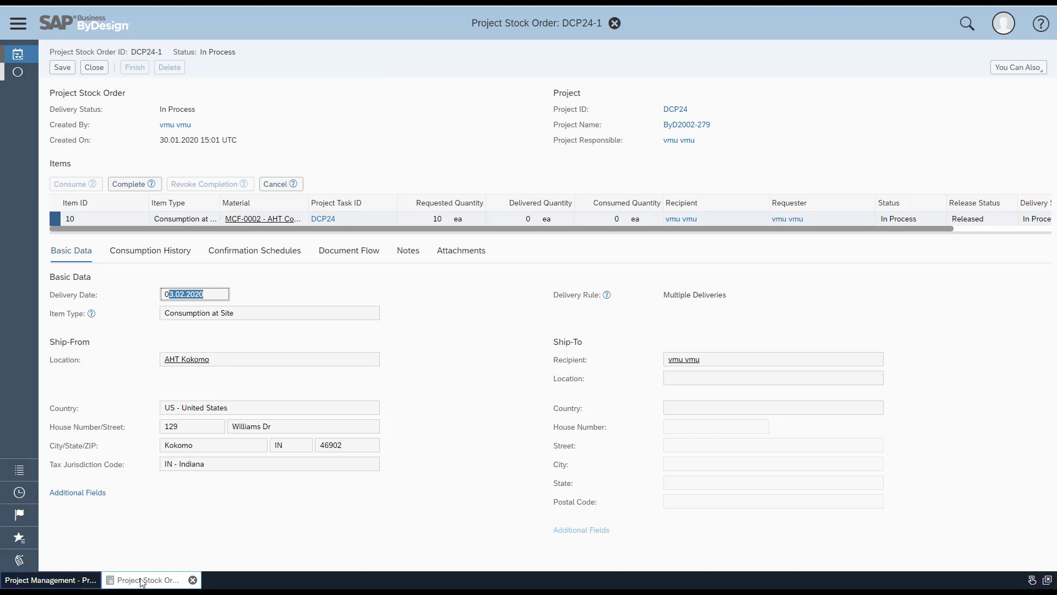
pyautogui.click(72, 580)
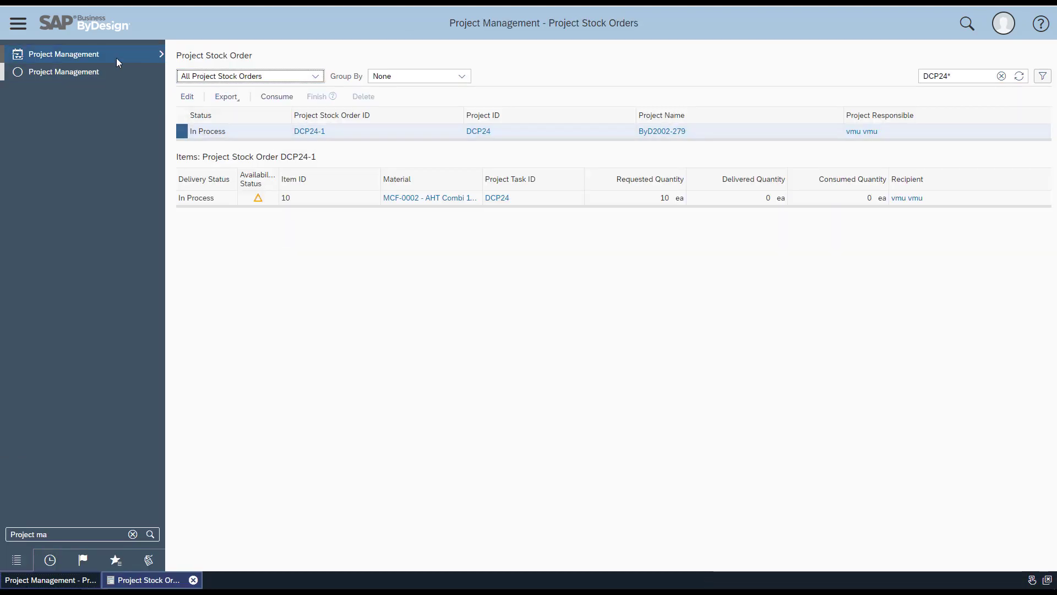
# Step: Search the projects list for DCP24 and open it for editing
pyautogui.moveTo(117, 58)
pyautogui.click(207, 87)
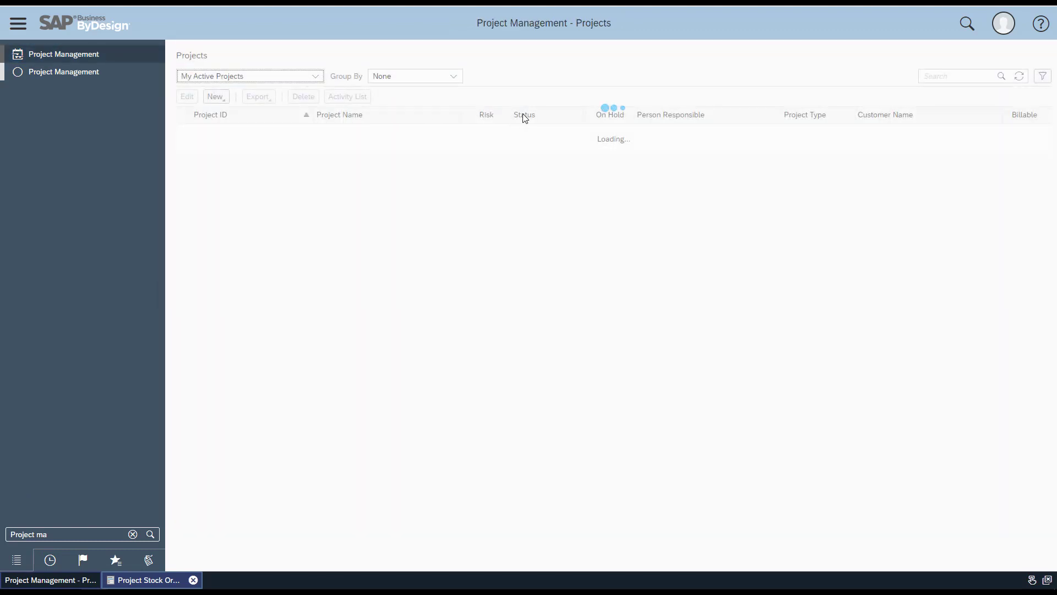
pyautogui.click(315, 76)
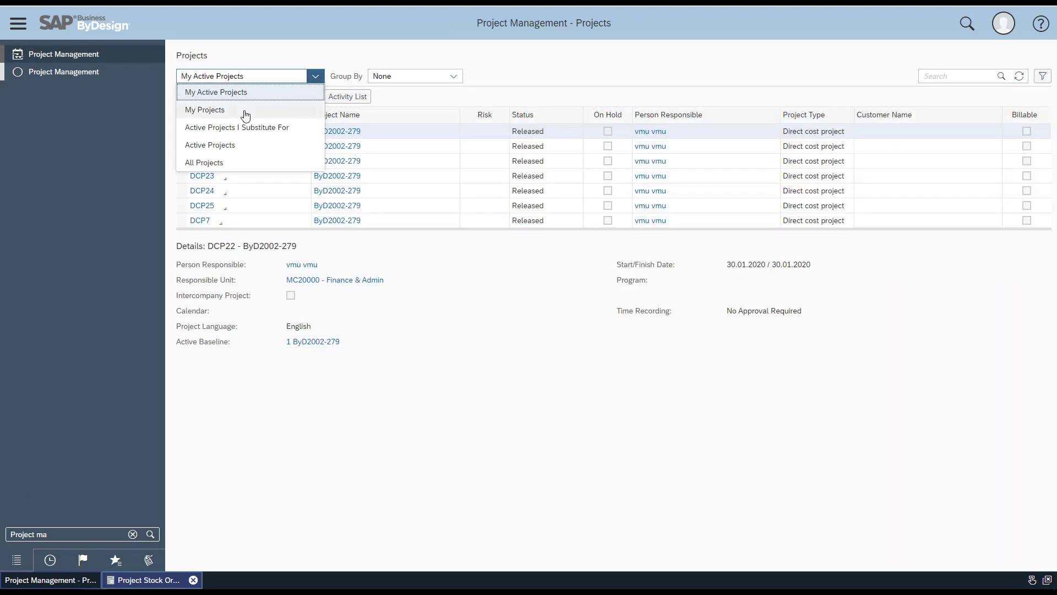
pyautogui.click(940, 76)
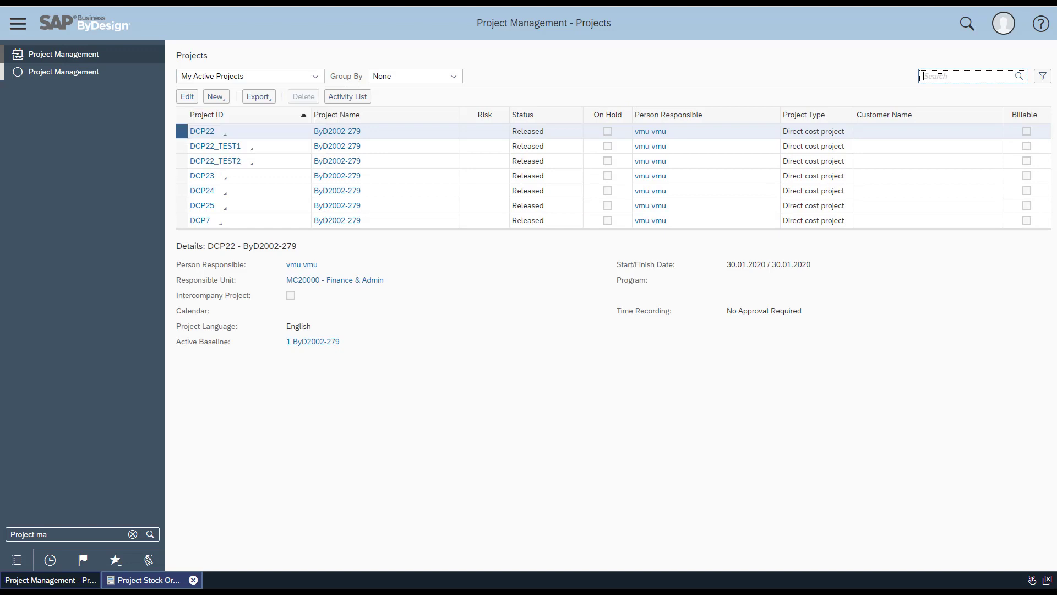
pyautogui.write('DCP24*')
pyautogui.press('Return')
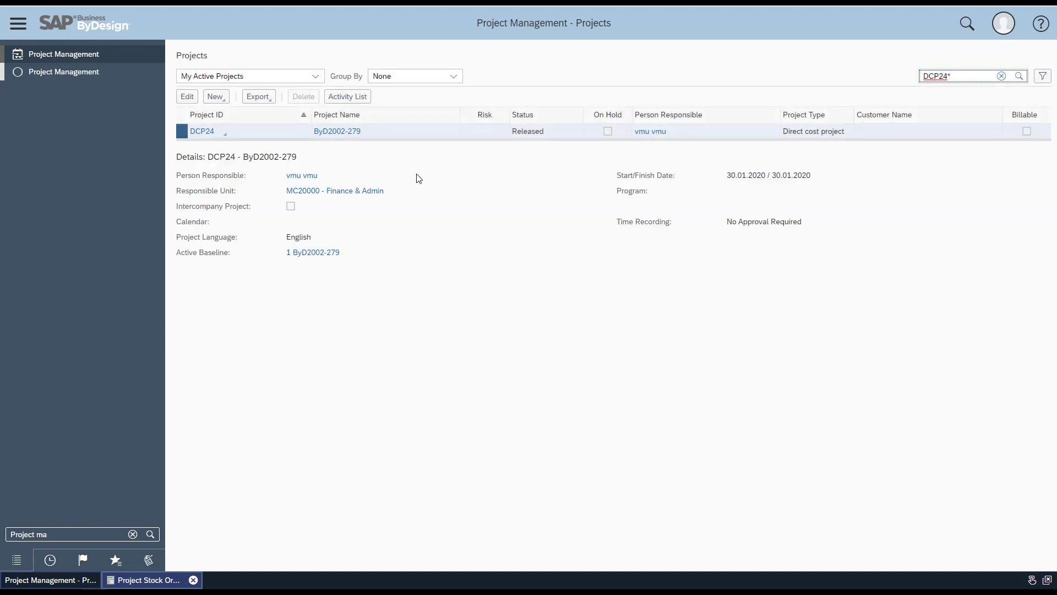
pyautogui.click(190, 98)
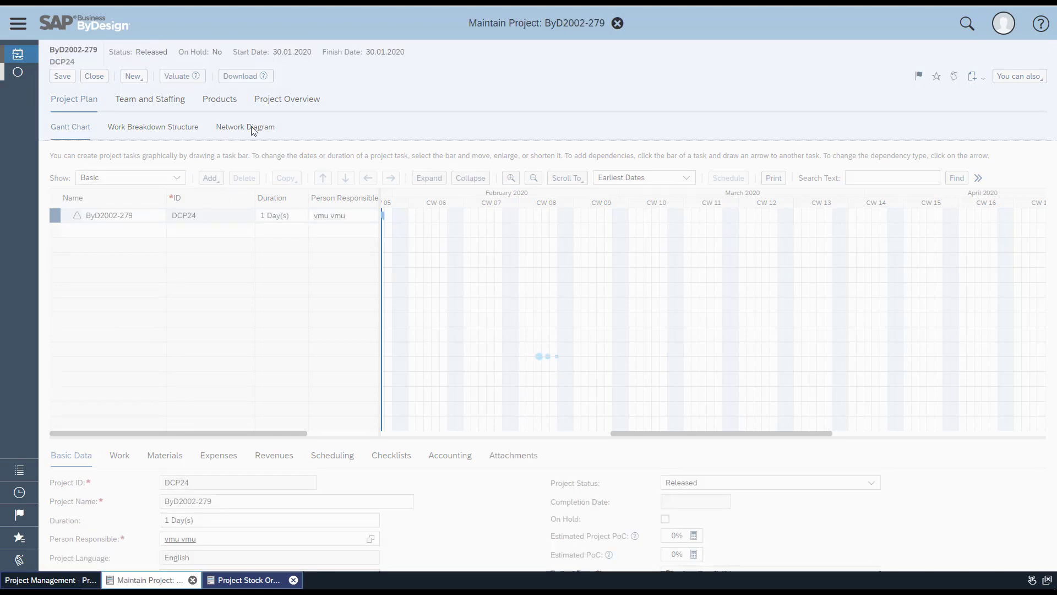
# Step: Open item 10 of stock order DCP24-1 and check its 03.02.2020 delivery date is read-only
pyautogui.click(223, 101)
pyautogui.click(363, 128)
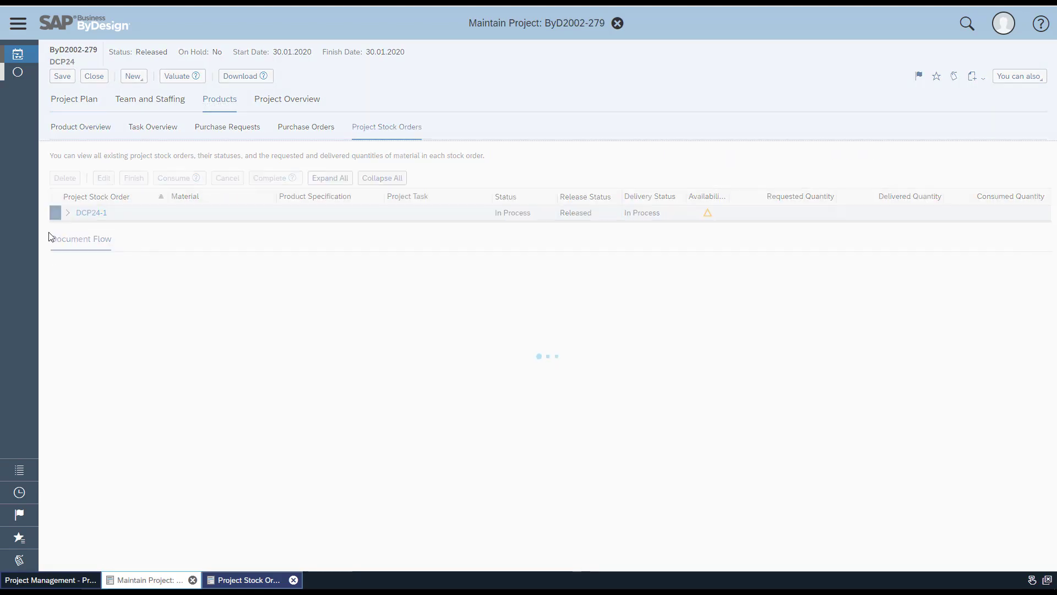
pyautogui.click(67, 212)
pyautogui.click(64, 228)
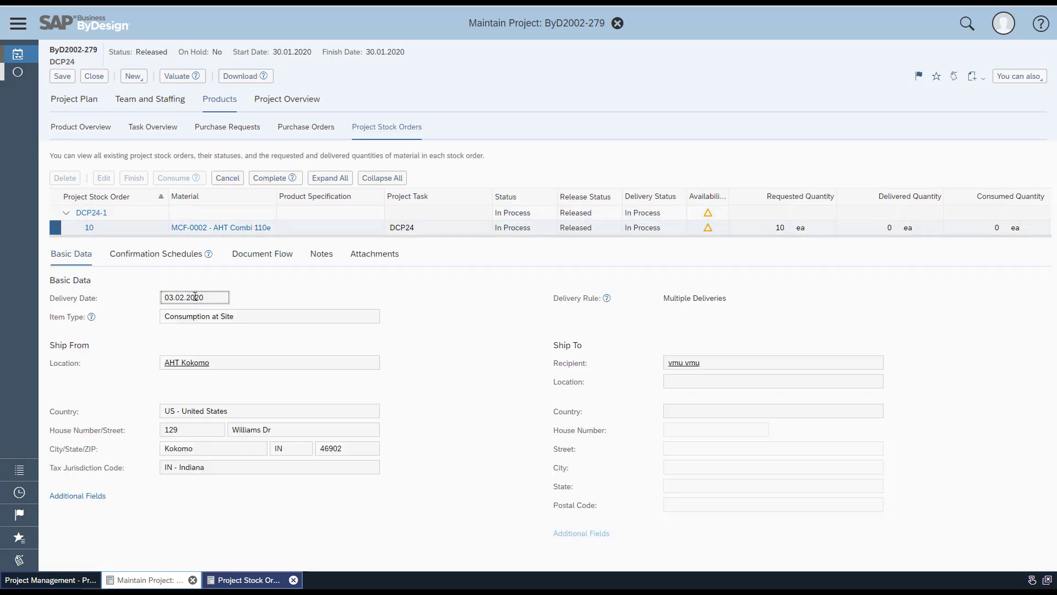
pyautogui.click(263, 303)
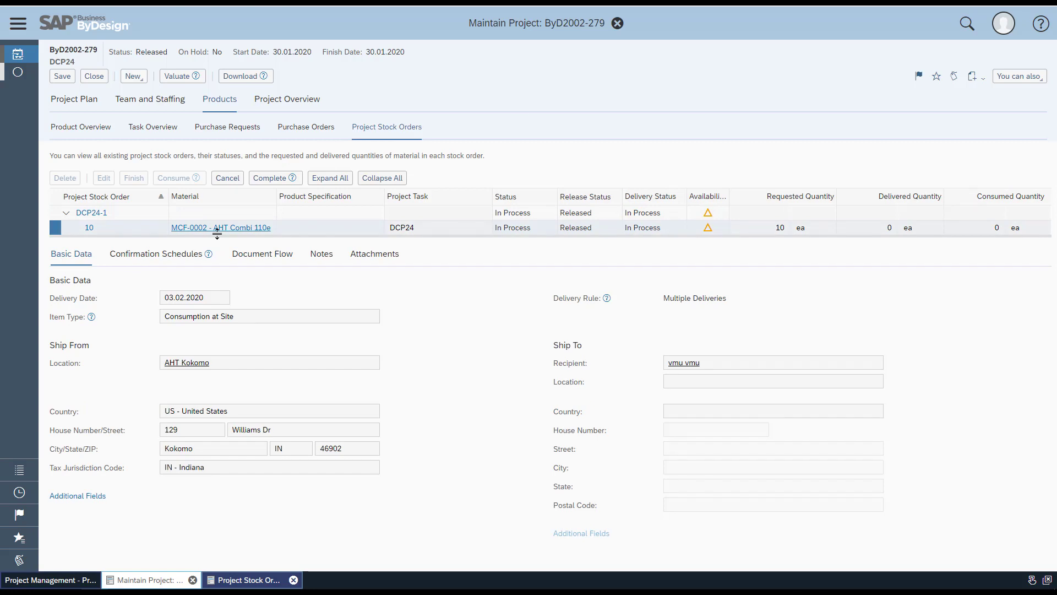